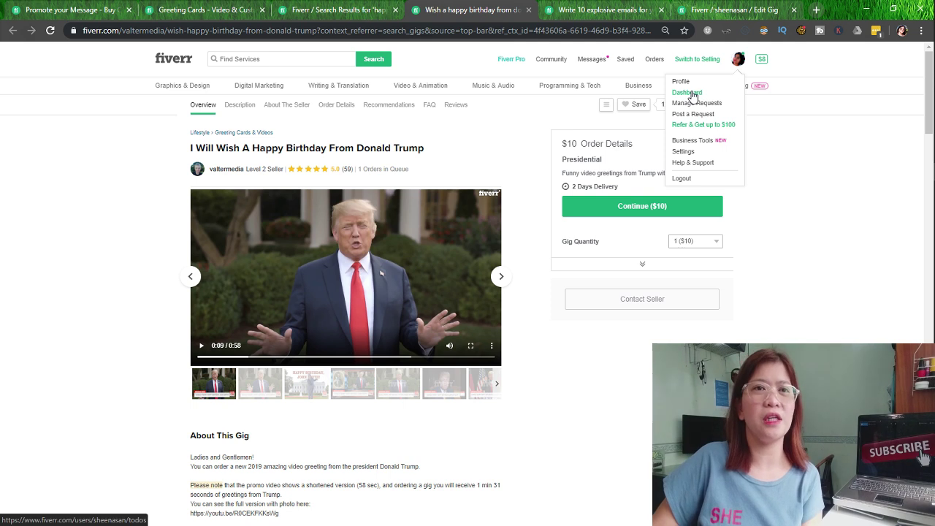
Find the draft gig about building beautiful graphics design on Canva among the seller's gigs and open it for editing
left_click(691, 93)
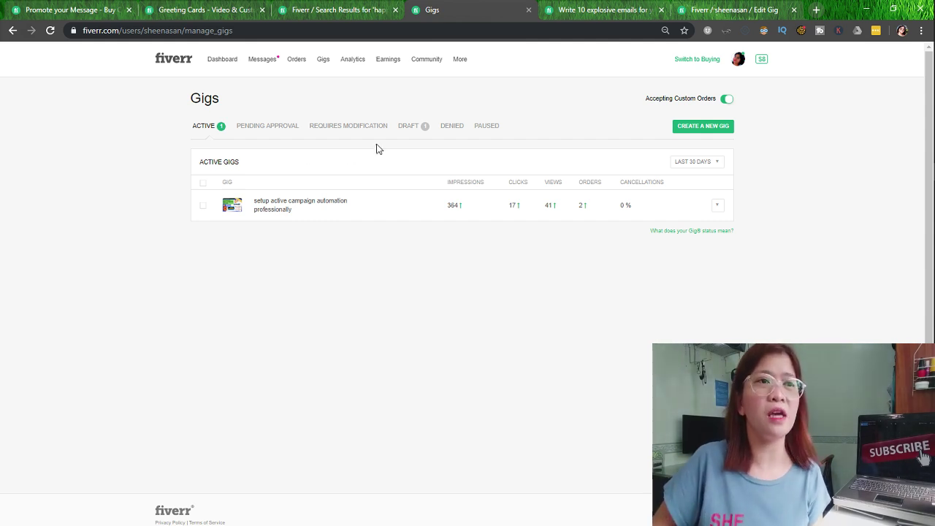
left_click(415, 129)
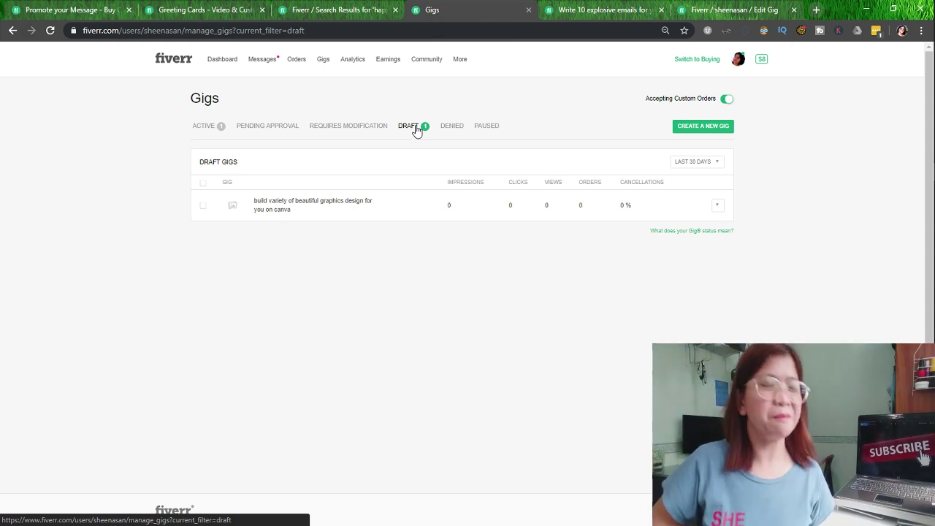
left_click(282, 208)
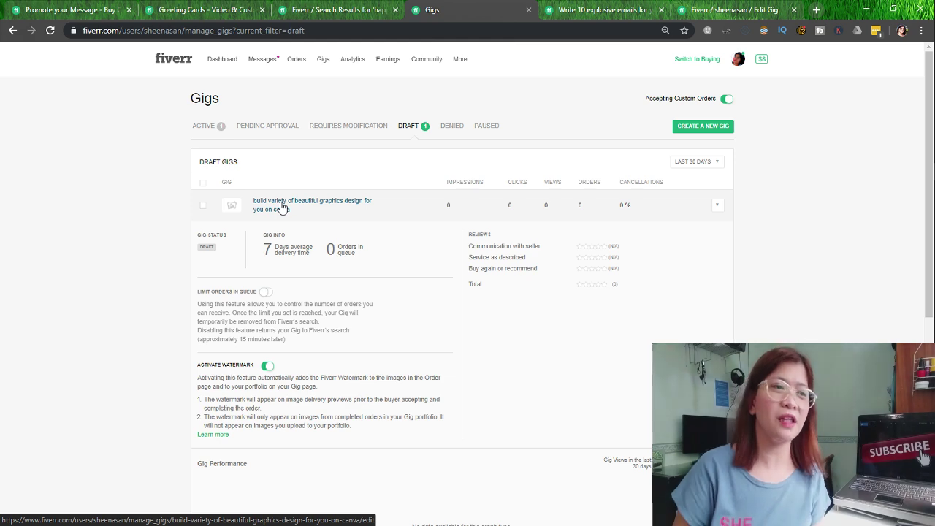
scroll(292, 206, "down", 2)
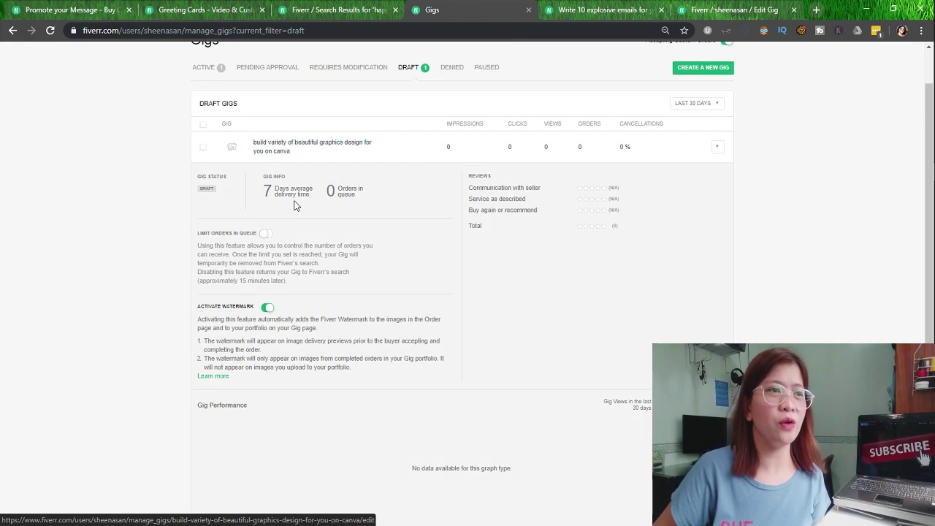
scroll(219, 168, "up", 2)
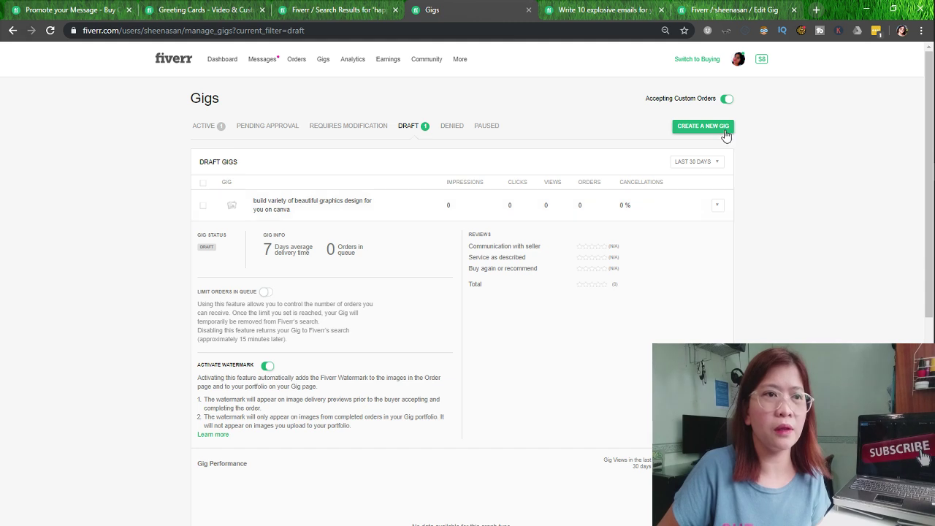
left_click(365, 202)
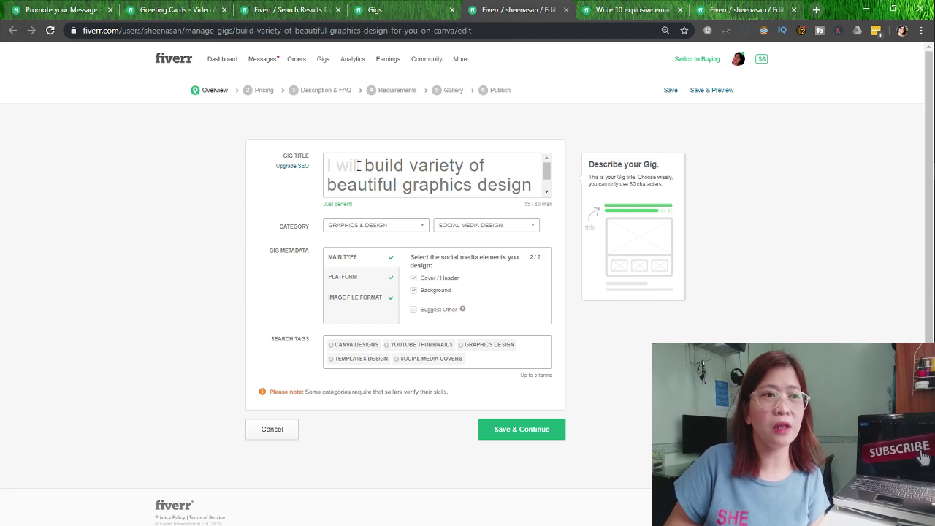
Examine the gig title from its fixed "I will" opening through to its end
left_click_drag(361, 167, 324, 165)
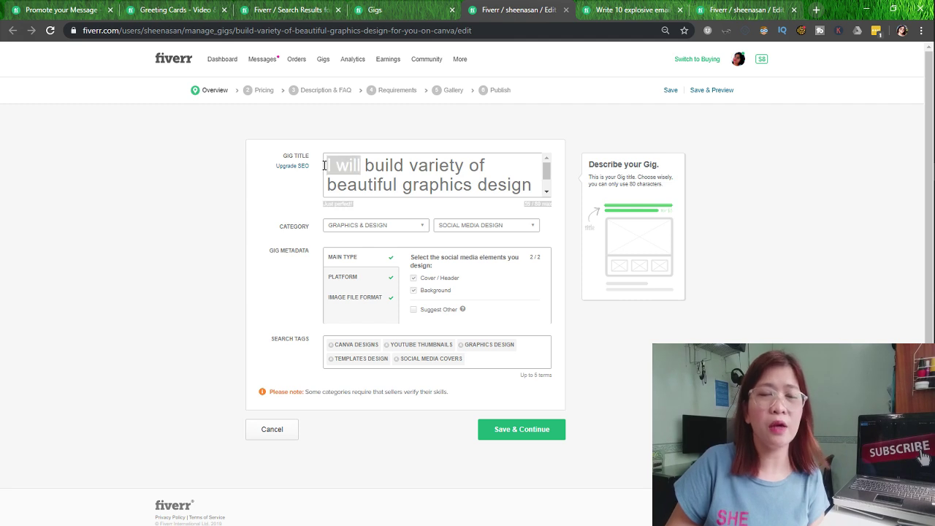
left_click(375, 168)
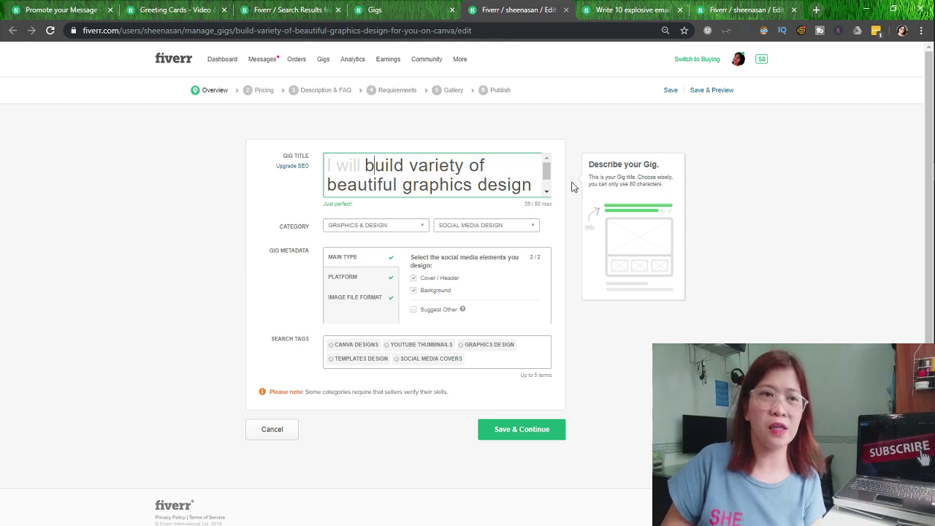
left_click_drag(546, 175, 547, 185)
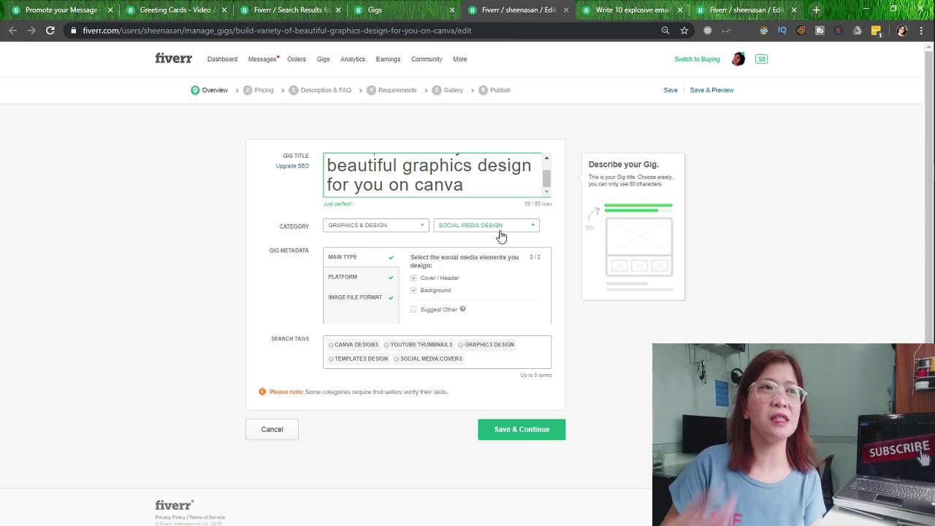
Search Fiverr services for "canva" and browse the competing gigs' titles and starting prices
left_click(207, 10)
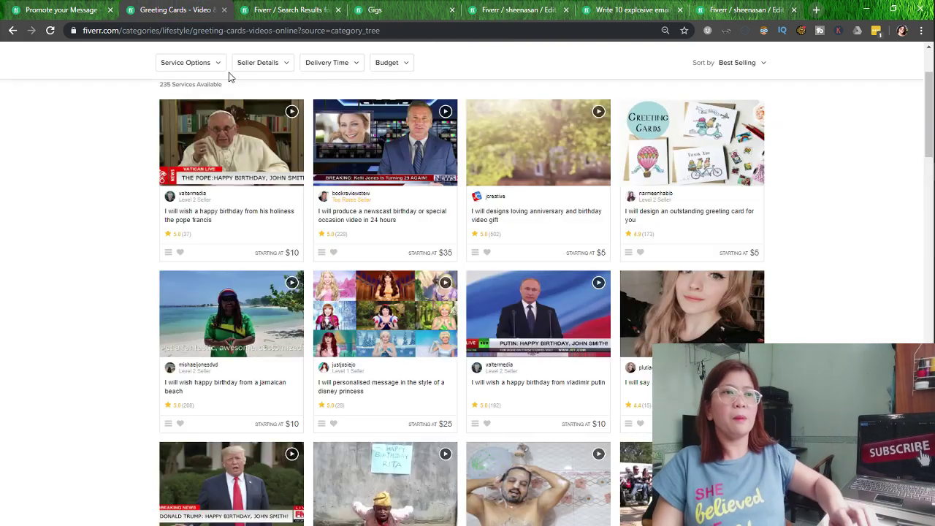
left_click(278, 60)
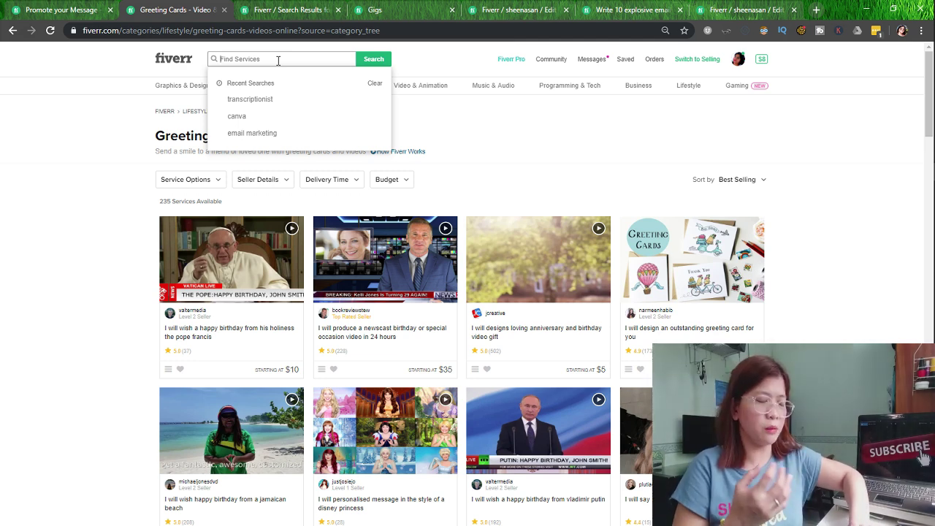
key("ctrl+n")
type("va")
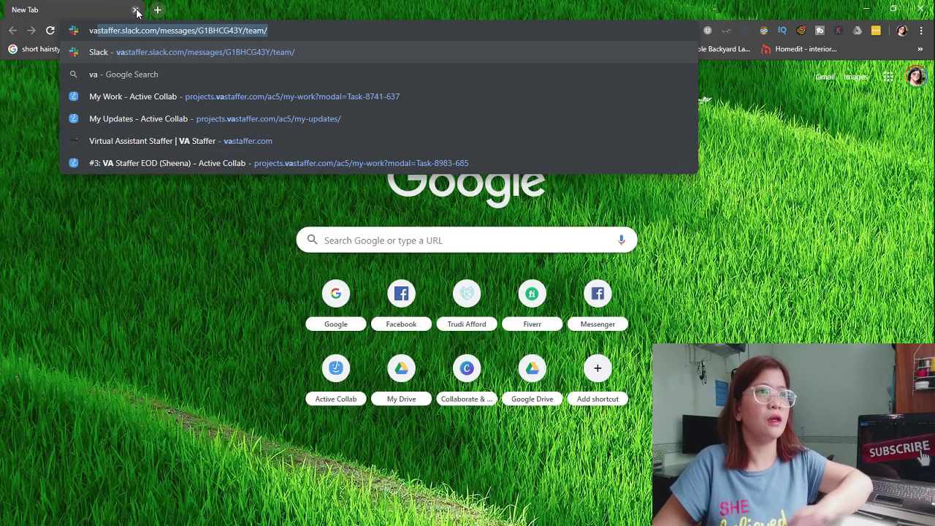
key("ctrl+w")
type("ca")
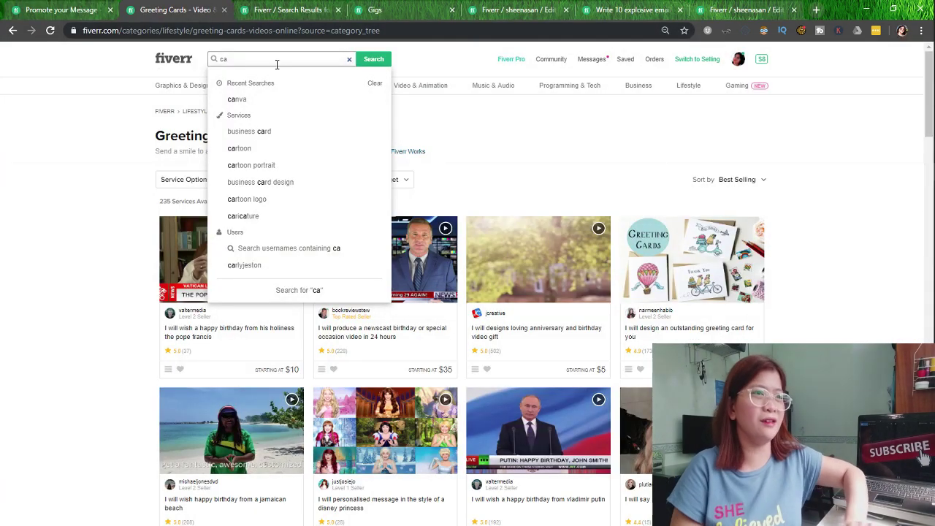
type("nva")
key("Return")
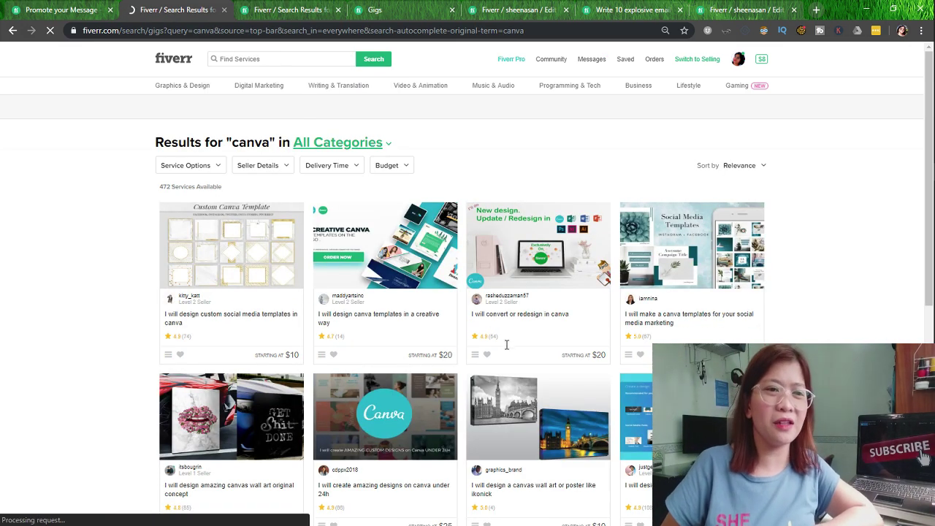
scroll(507, 344, "down", 1)
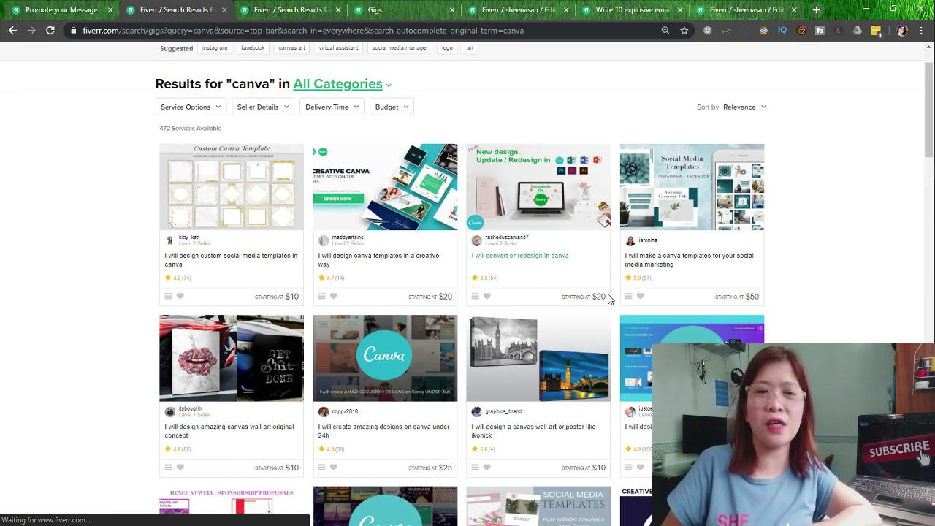
scroll(647, 376, "down", 1)
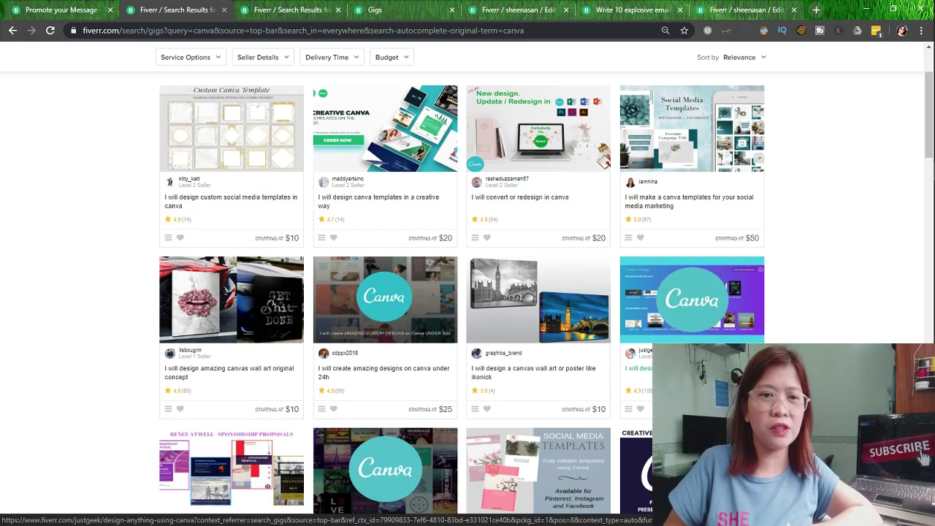
scroll(647, 376, "down", 2)
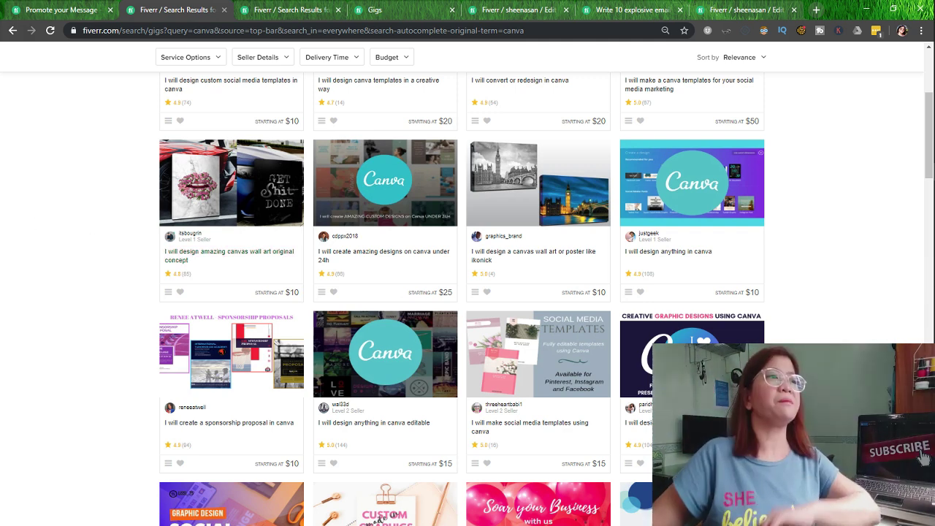
Glance at the Promote your Message listings, return to the draft gig's overview and highlight its full title
left_click(73, 10)
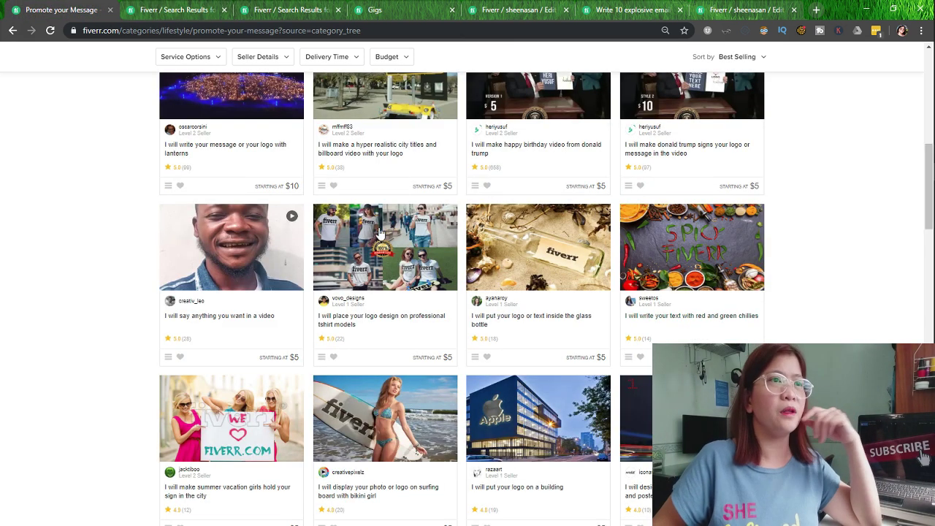
left_click(420, 7)
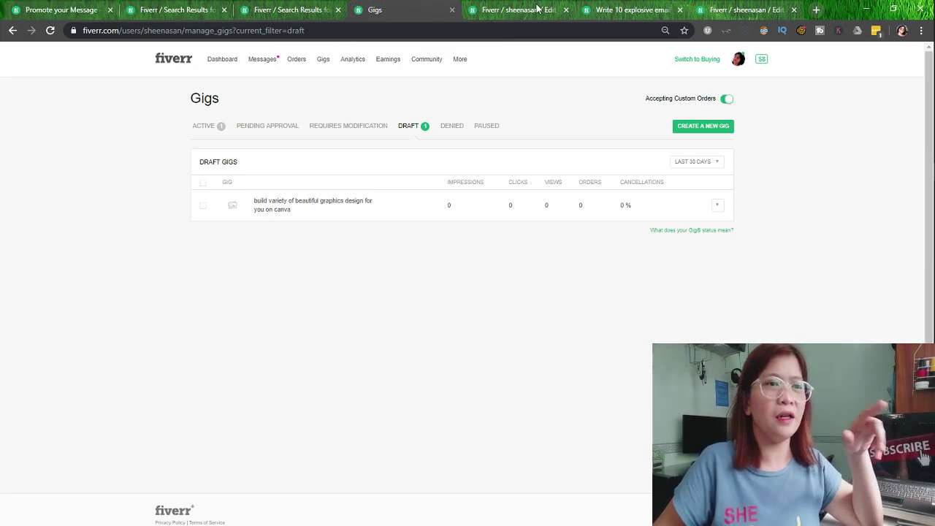
left_click(502, 10)
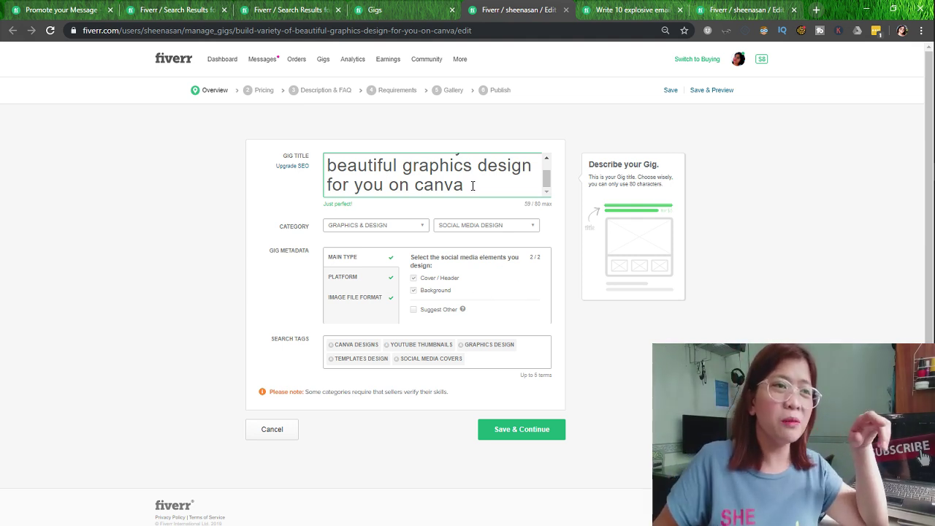
left_click_drag(473, 186, 336, 154)
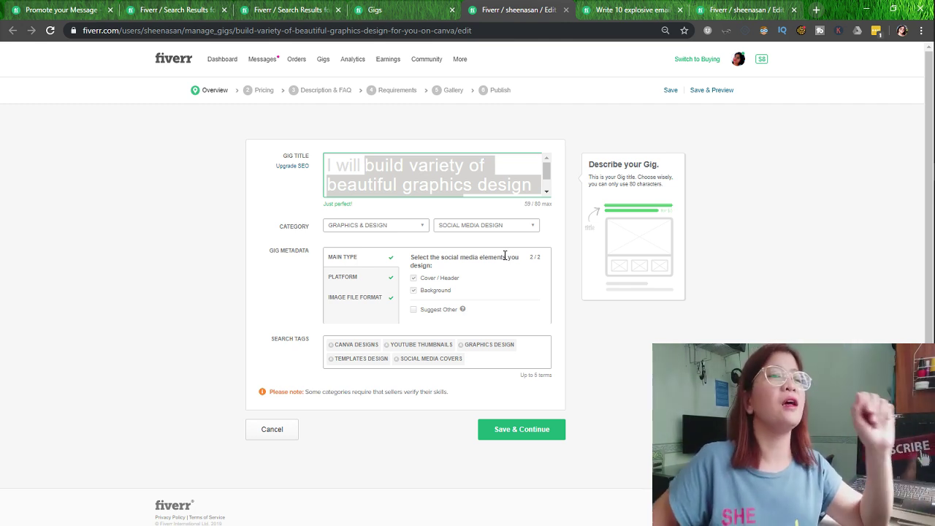
left_click(597, 338)
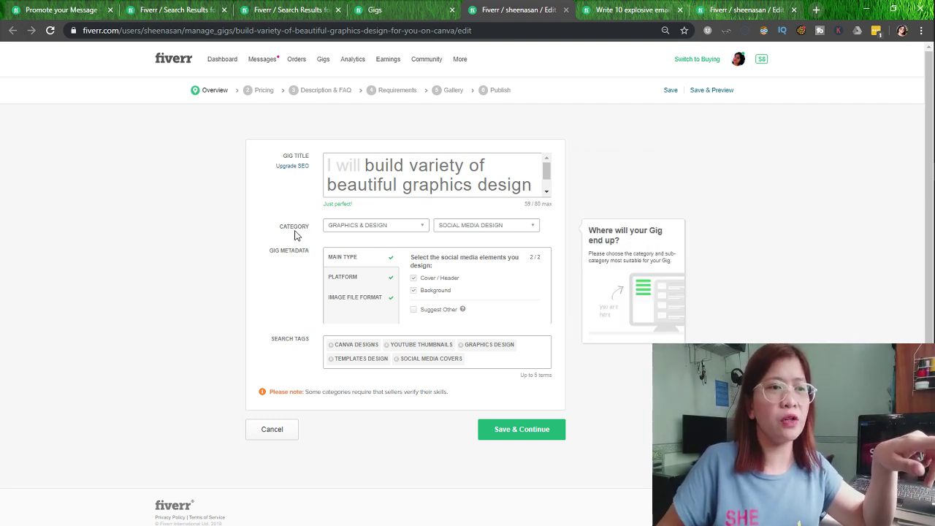
Examine the gig's category and subcategory options, its main type metadata and its search tags
left_click(345, 231)
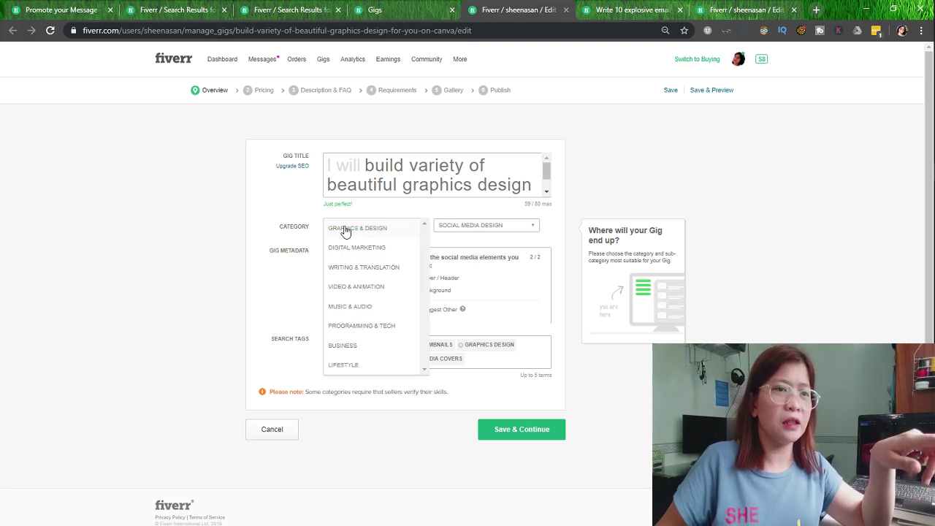
left_click(465, 226)
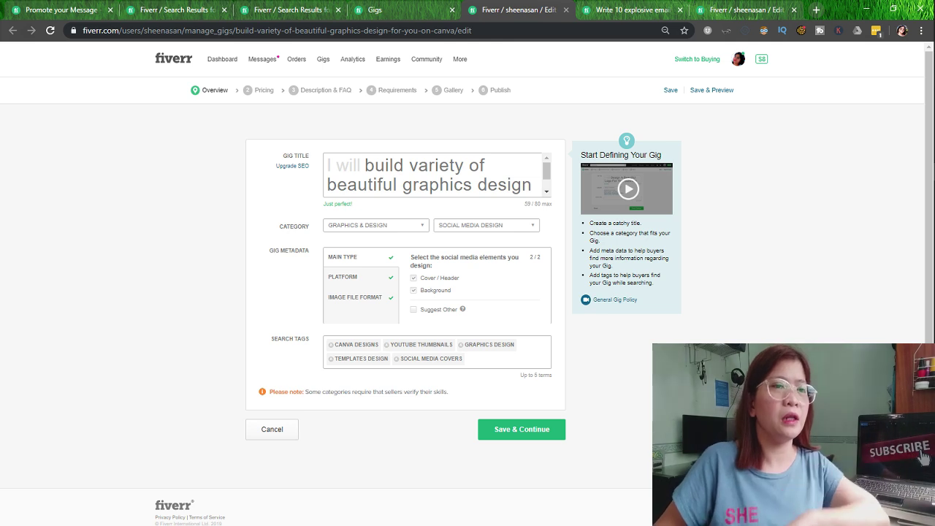
scroll(443, 285, "down", 1)
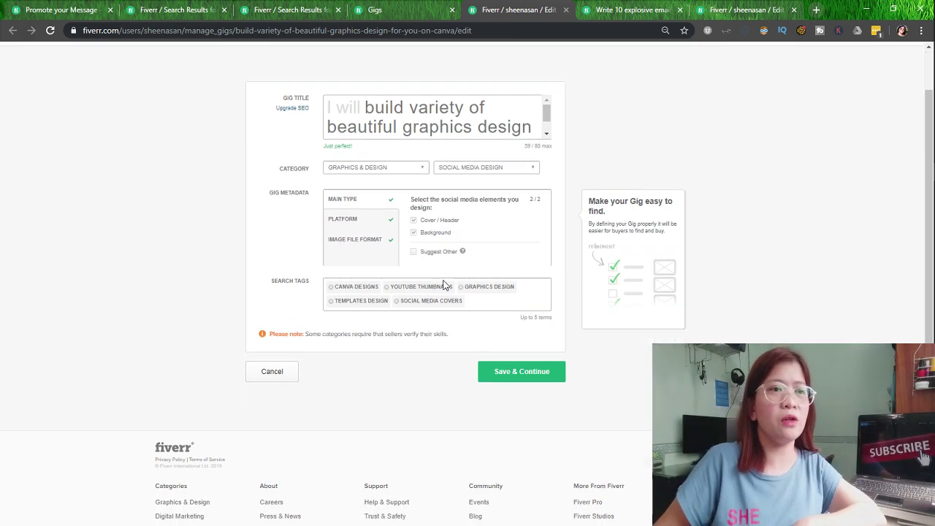
left_click(424, 239)
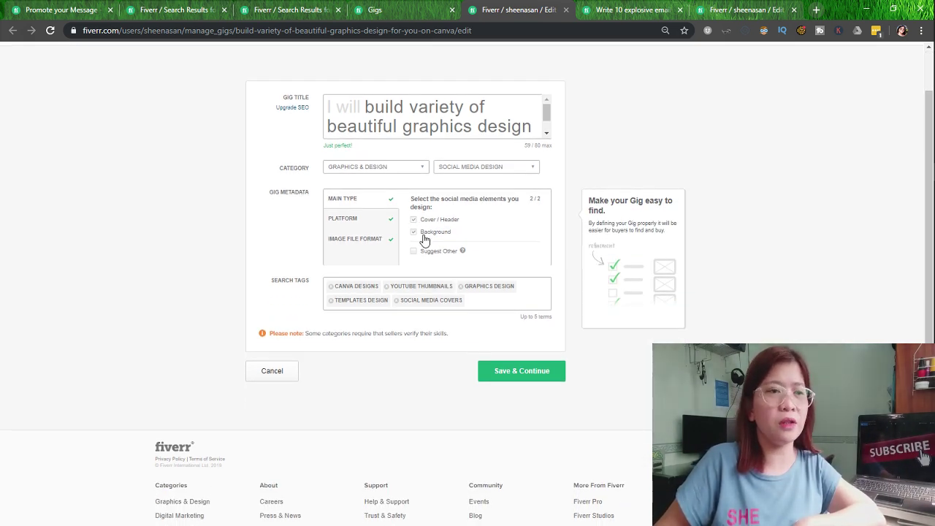
scroll(409, 249, "down", 1)
scroll(486, 245, "up", 2)
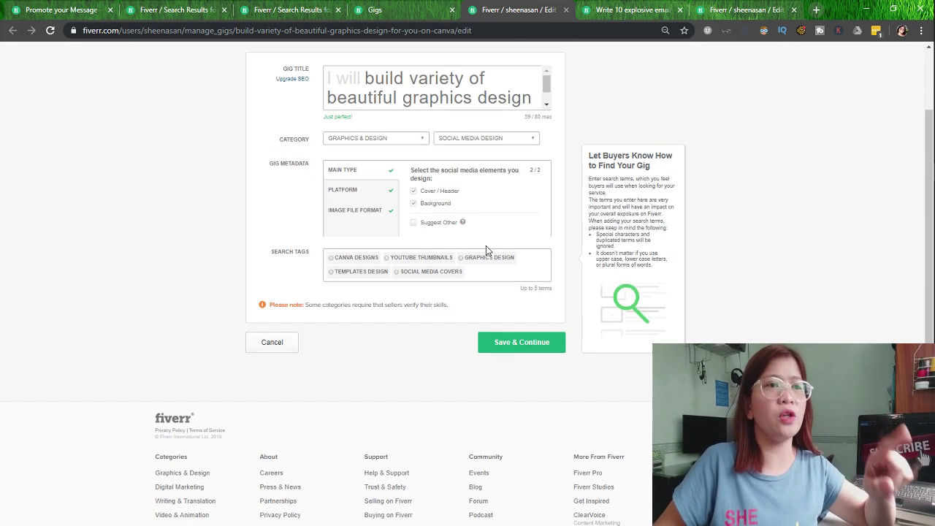
Highlight the keyword "graphics design" in the gig title to compare it with the category and tags
left_click(429, 185)
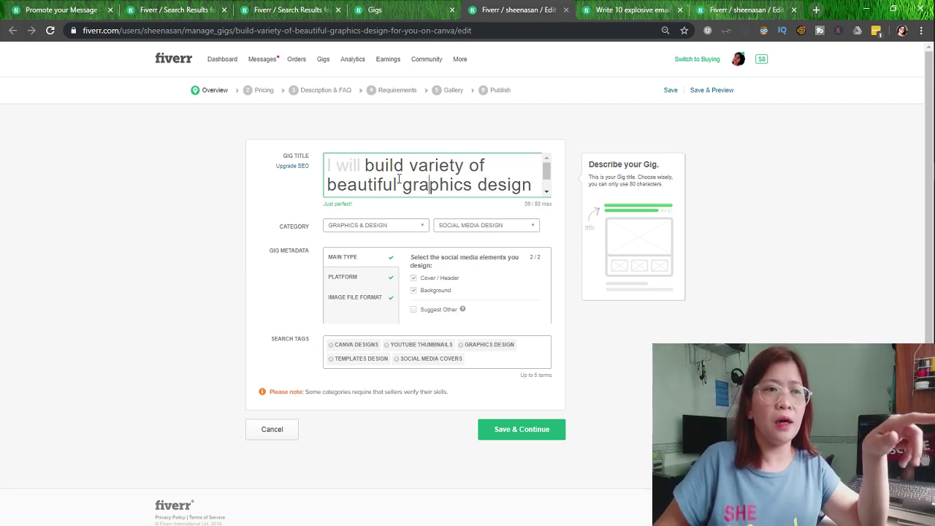
left_click_drag(403, 185, 535, 169)
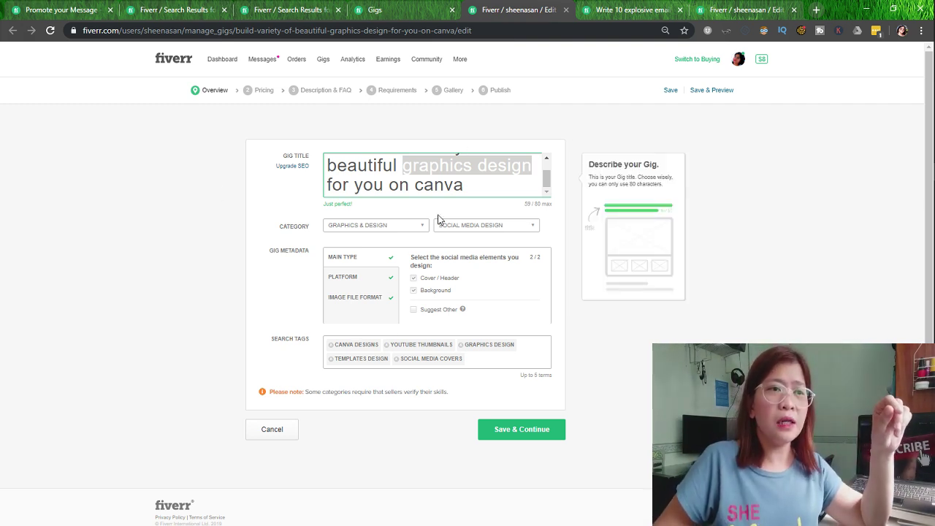
left_click(411, 165)
left_click_drag(403, 168, 515, 171)
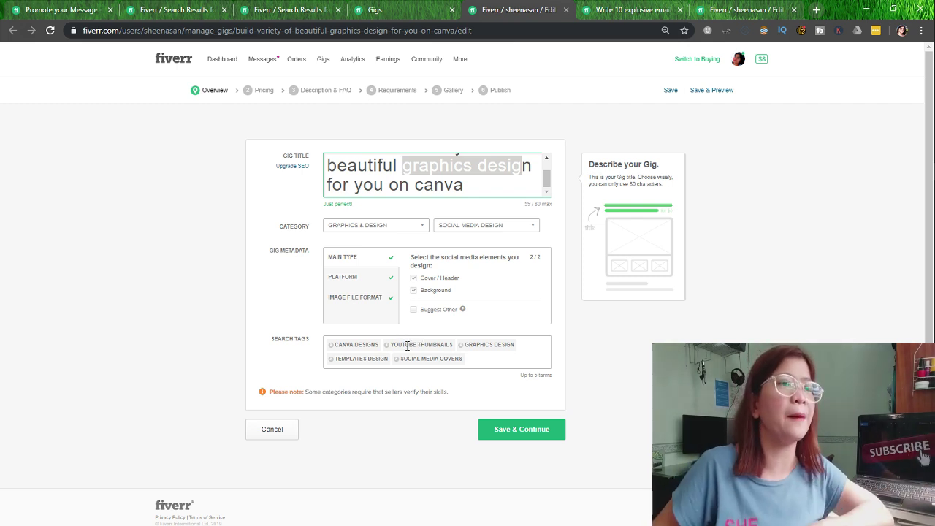
Check the metadata and search tags once more, save the gig overview and continue to Scope & Pricing
scroll(407, 346, "down", 2)
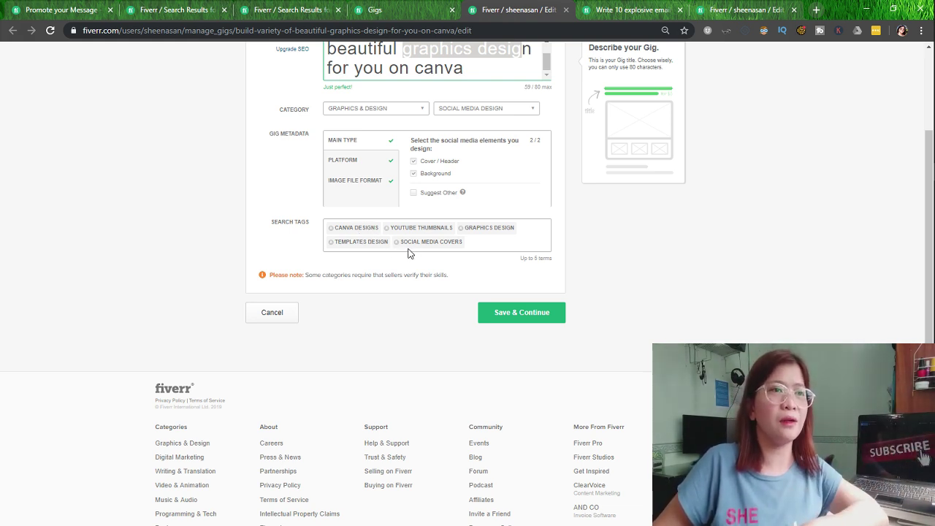
scroll(409, 253, "up", 1)
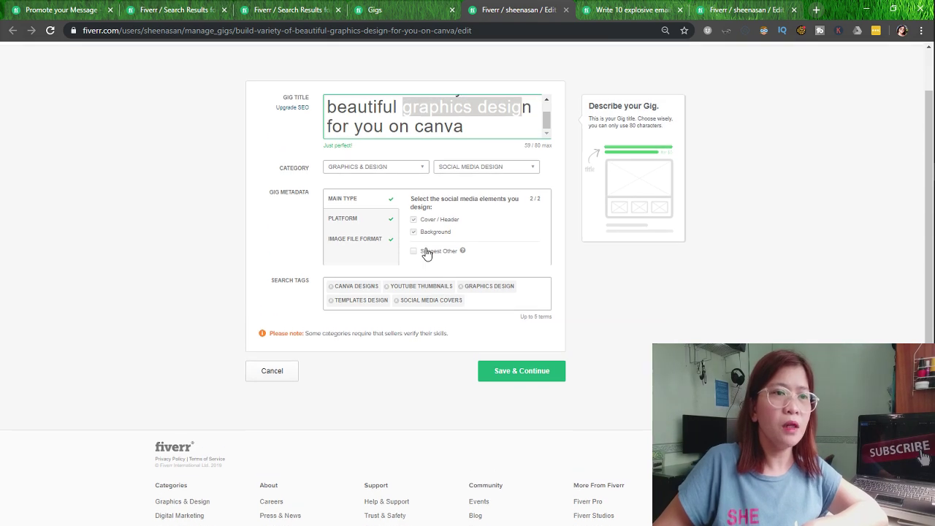
left_click(531, 377)
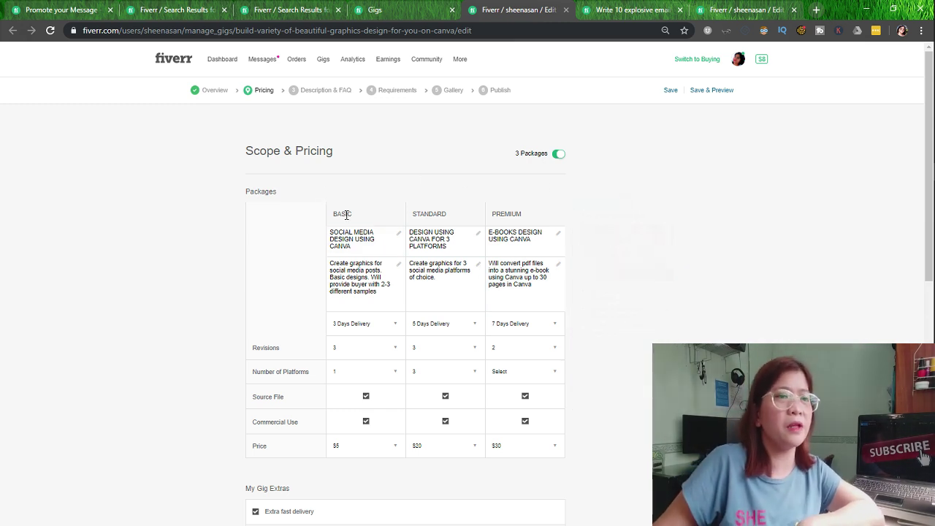
Examine the Basic package's title, description and available delivery times
left_click(361, 243)
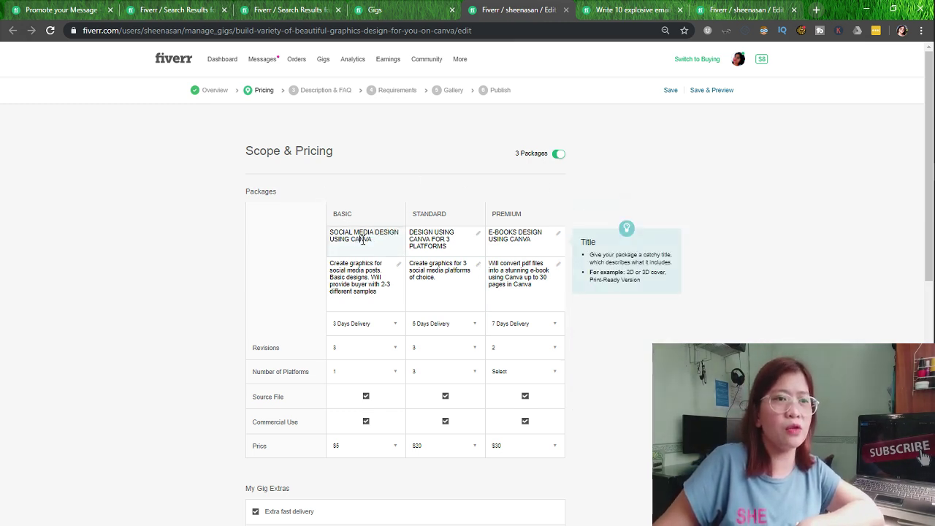
left_click_drag(378, 243, 330, 230)
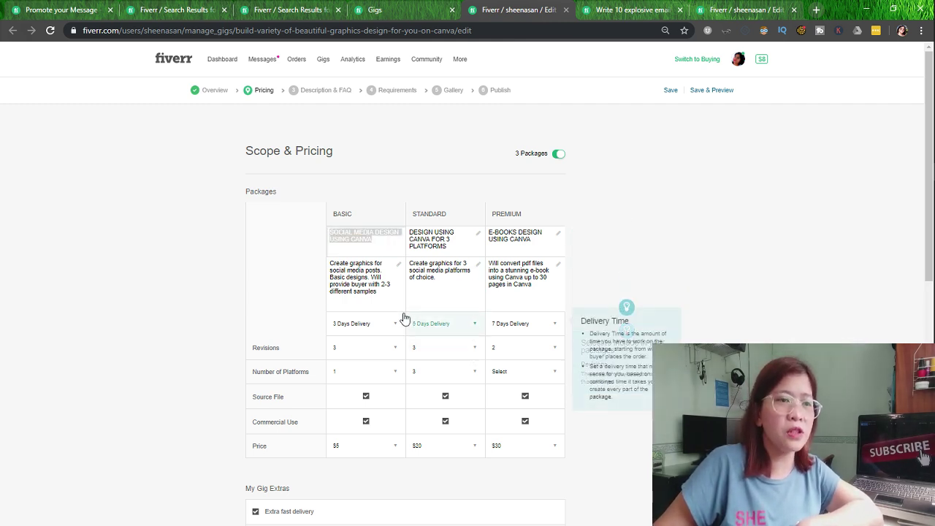
left_click(385, 295)
left_click_drag(368, 293, 330, 262)
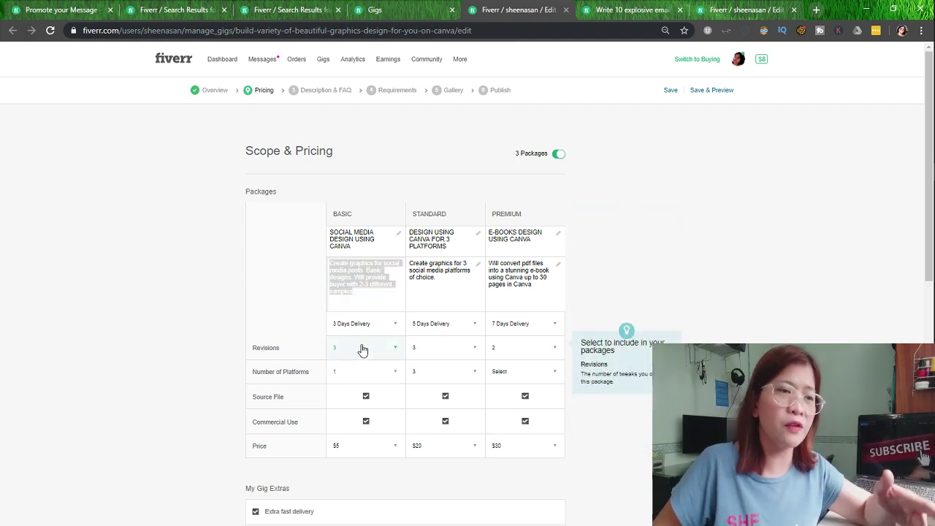
left_click(747, 322)
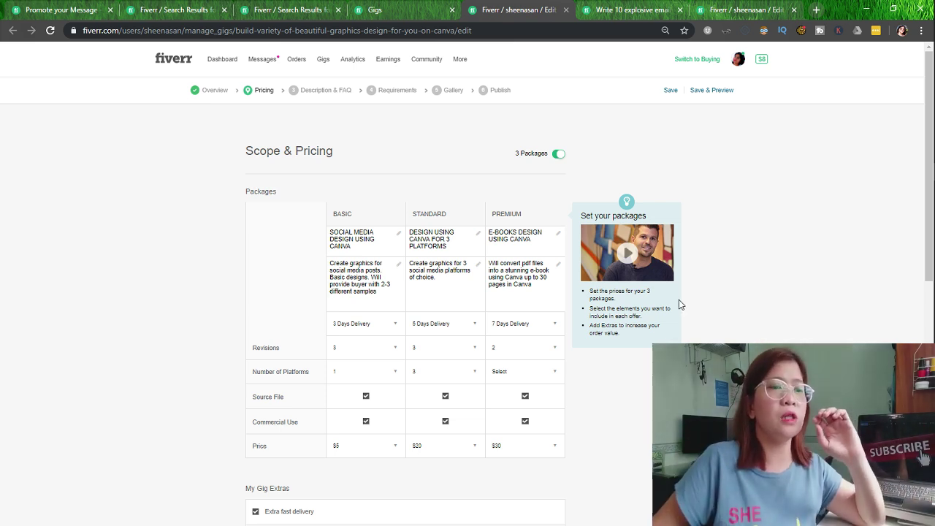
left_click(365, 326)
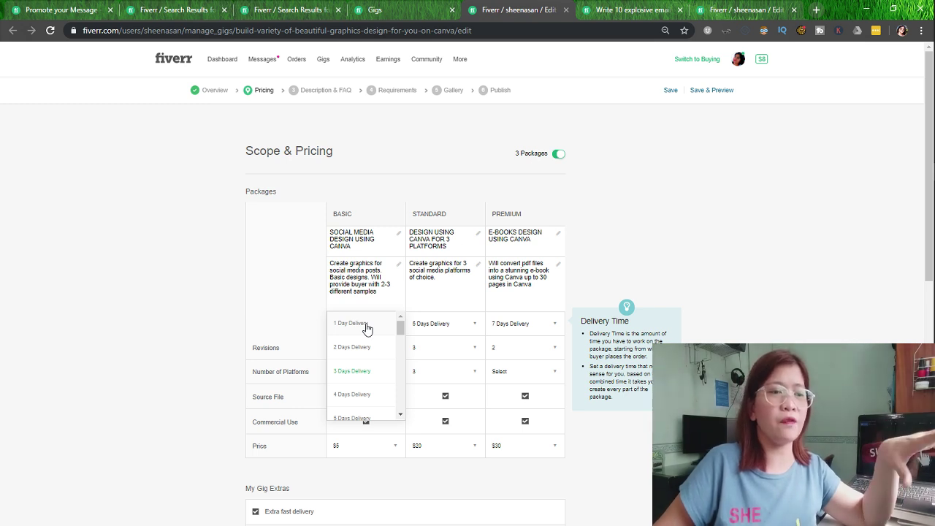
left_click(578, 403)
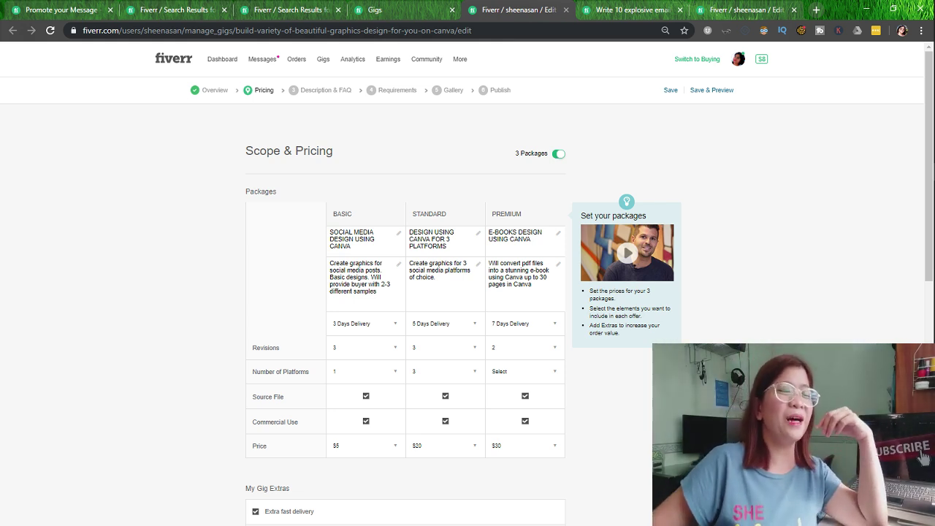
Examine the package inclusions and prices, and compare delivery times with the extra fast delivery options in the gig extras
scroll(417, 344, "down", 1)
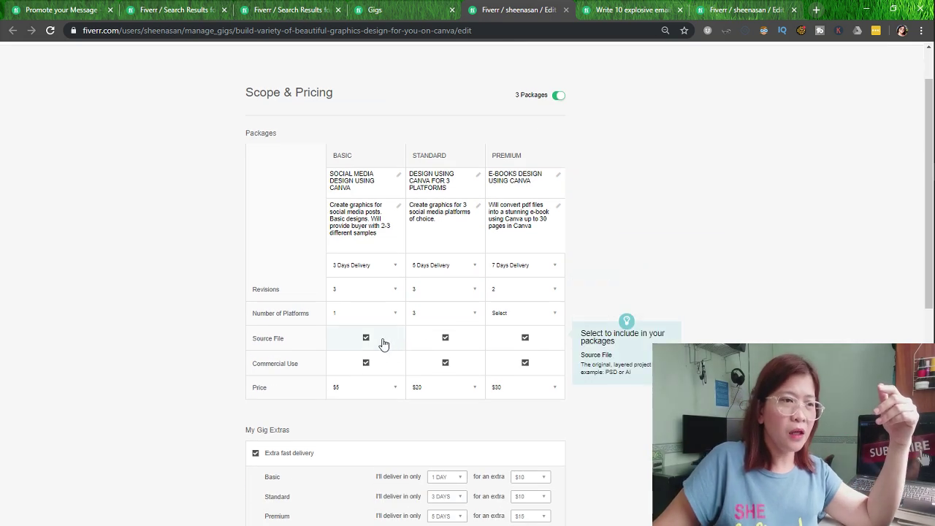
scroll(344, 348, "down", 2)
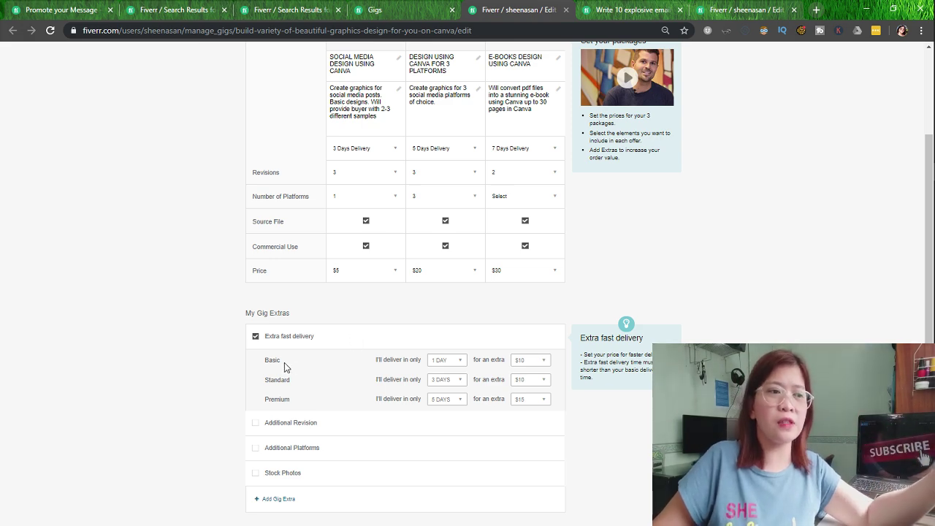
scroll(292, 366, "down", 1)
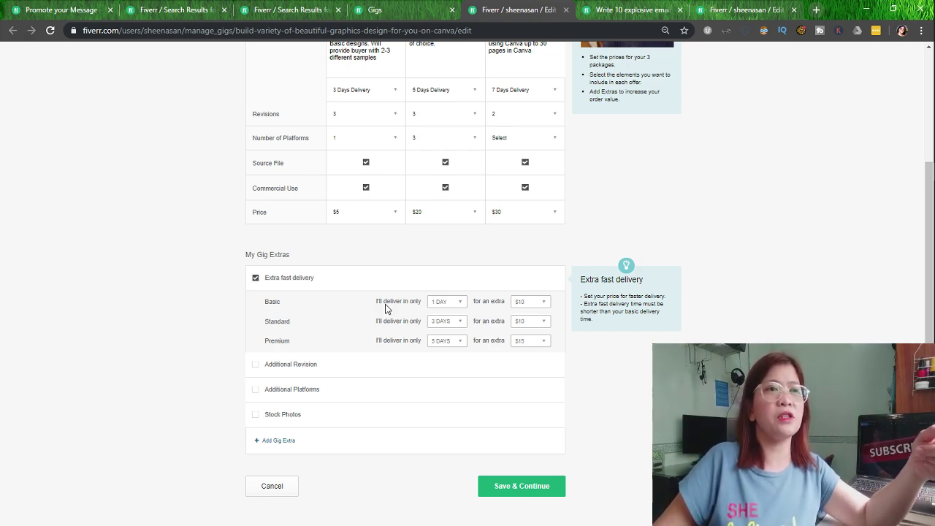
scroll(371, 259, "up", 2)
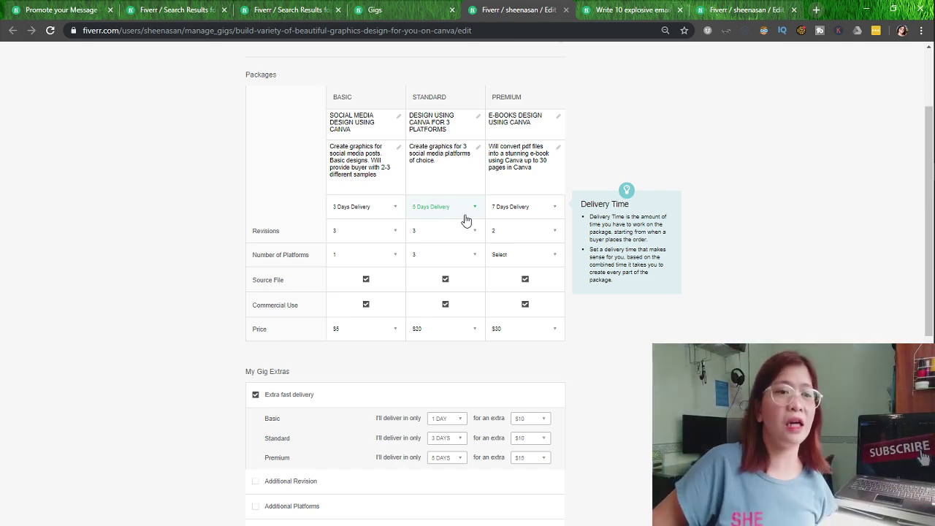
scroll(468, 285, "down", 2)
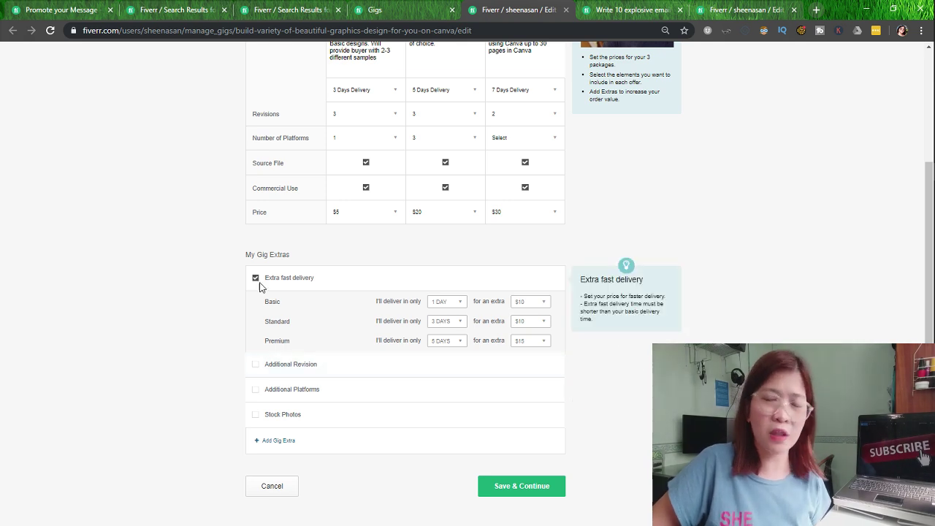
scroll(257, 284, "down", 1)
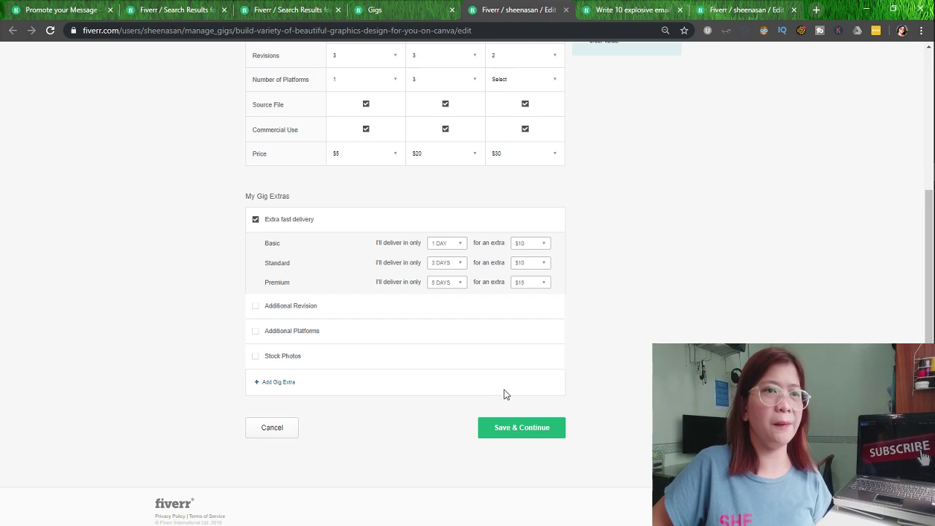
Recheck the three packages and gig extras, save the pricing and continue to Description & FAQ
scroll(512, 366, "up", 4)
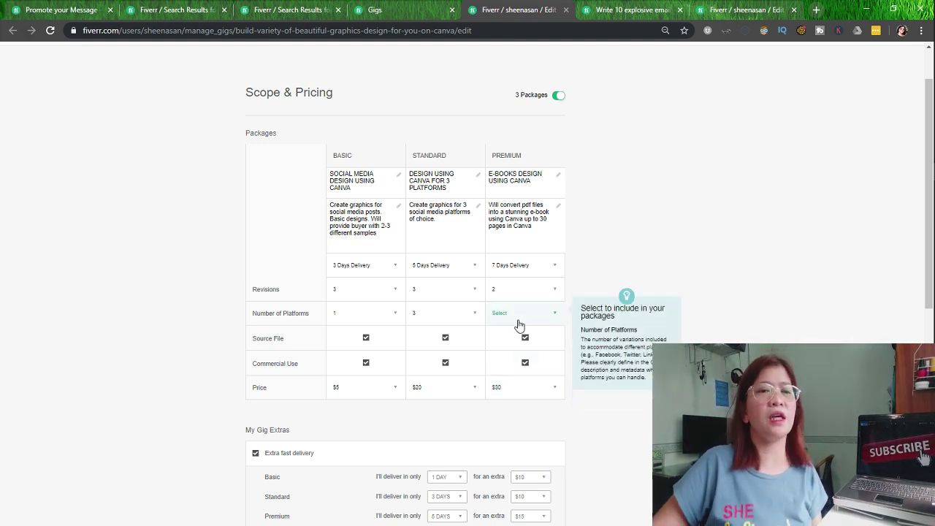
scroll(520, 326, "down", 1)
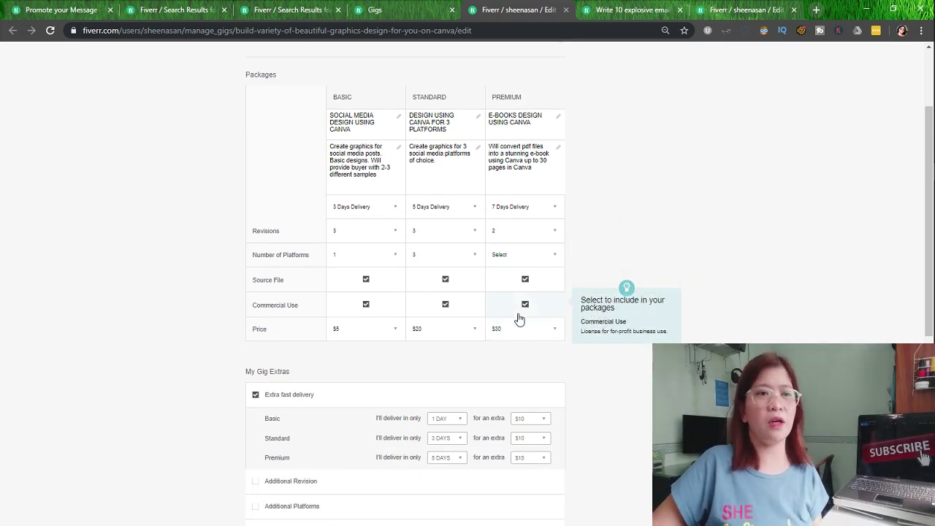
scroll(518, 316, "down", 1)
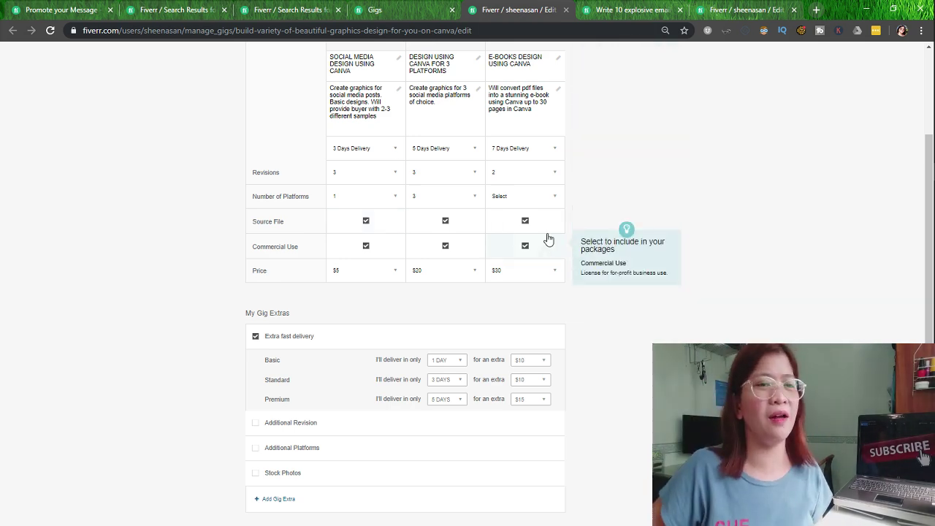
scroll(555, 248, "down", 3)
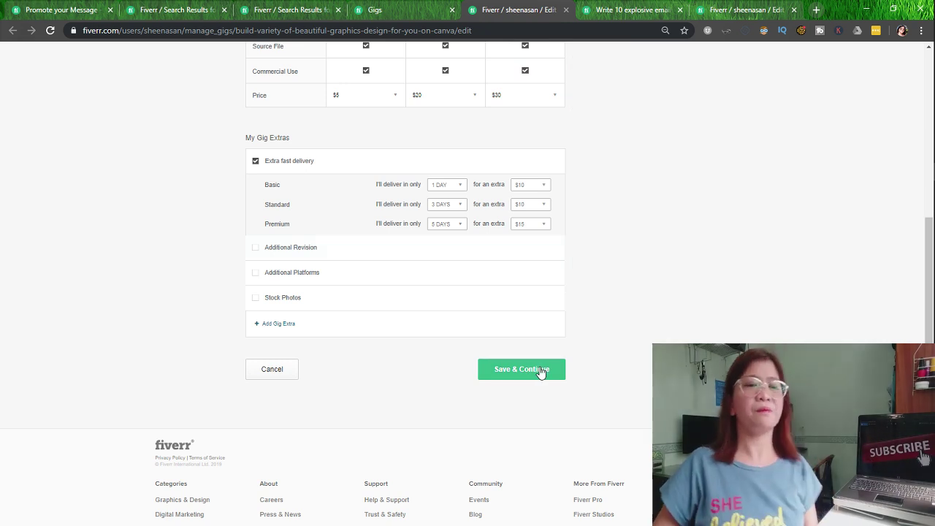
left_click(542, 371)
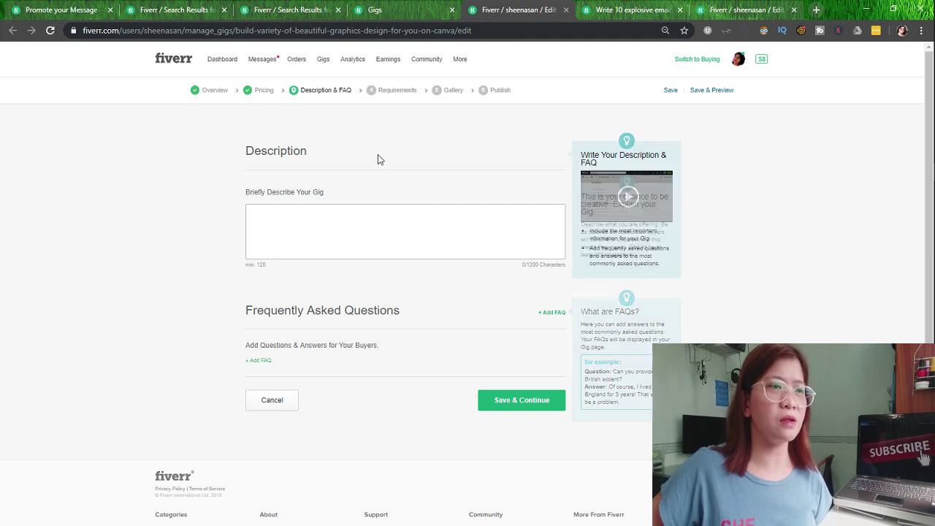
Paste the prepared Canva design description into the gig description and select its opening contact-first notice
left_click(342, 233)
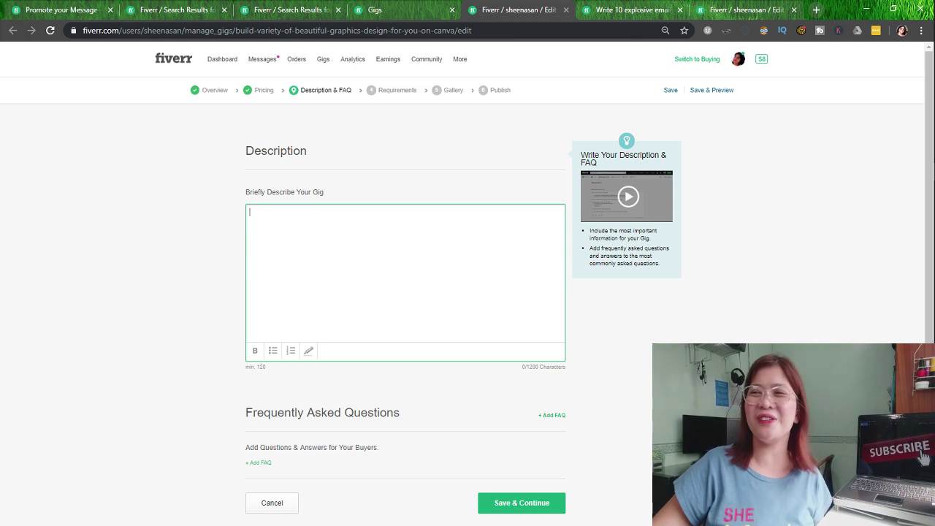
key("ctrl+v")
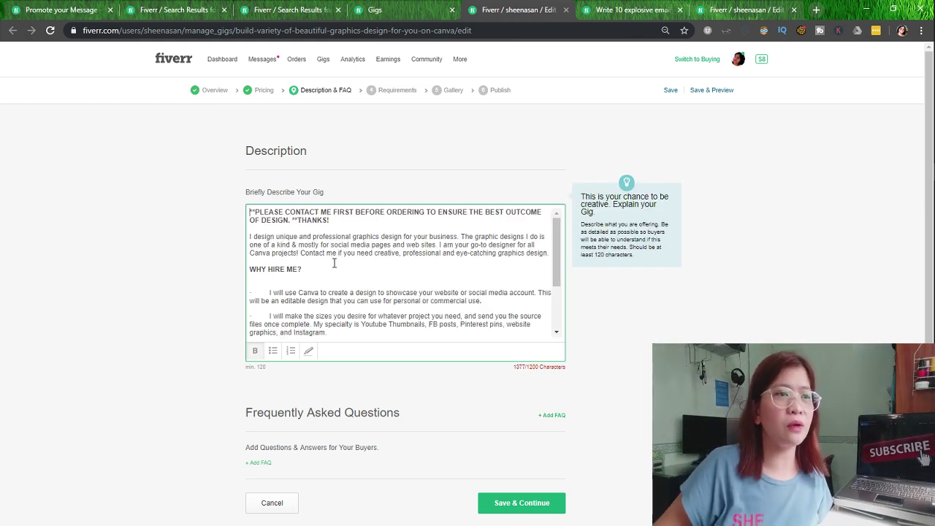
left_click_drag(342, 219, 244, 203)
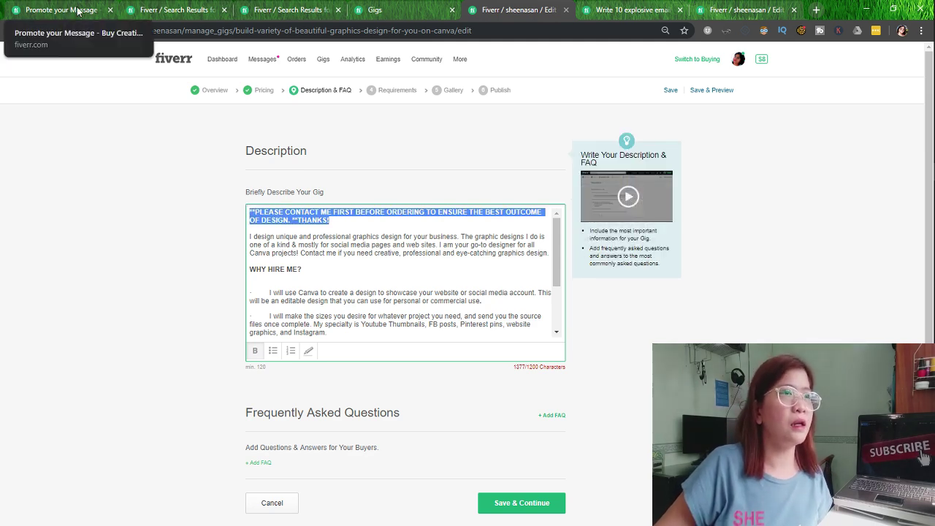
Open the Donald Trump birthday greeting gig from the happy birthday results, examine its description's text highlighting, and return to the draft gig
left_click(275, 12)
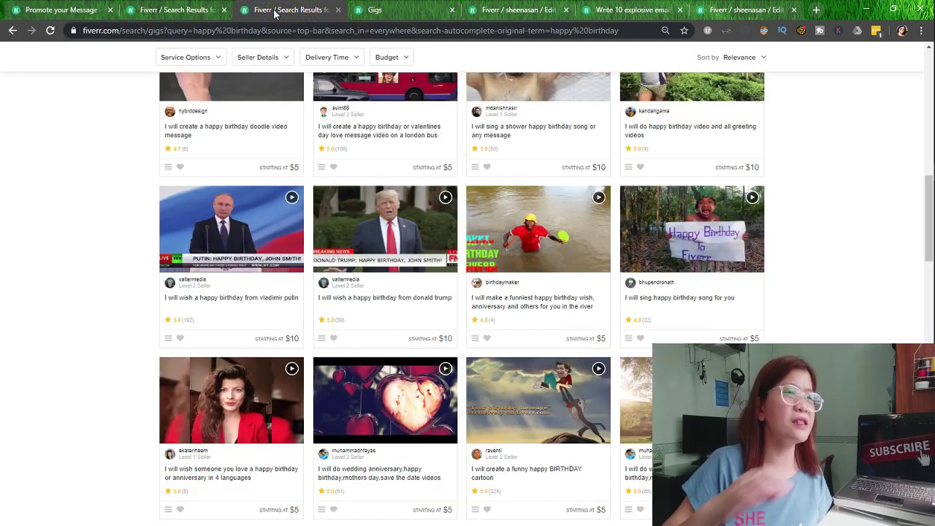
scroll(401, 263, "up", 2)
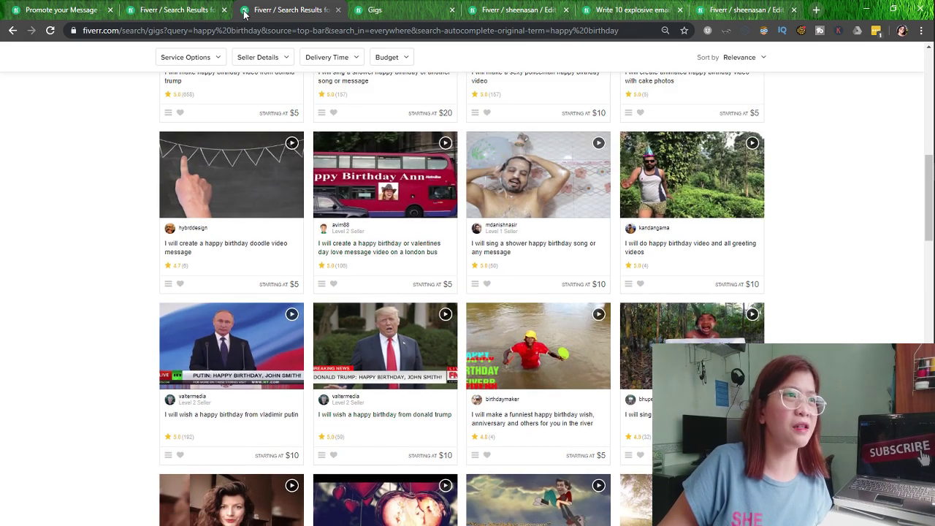
left_click(382, 420)
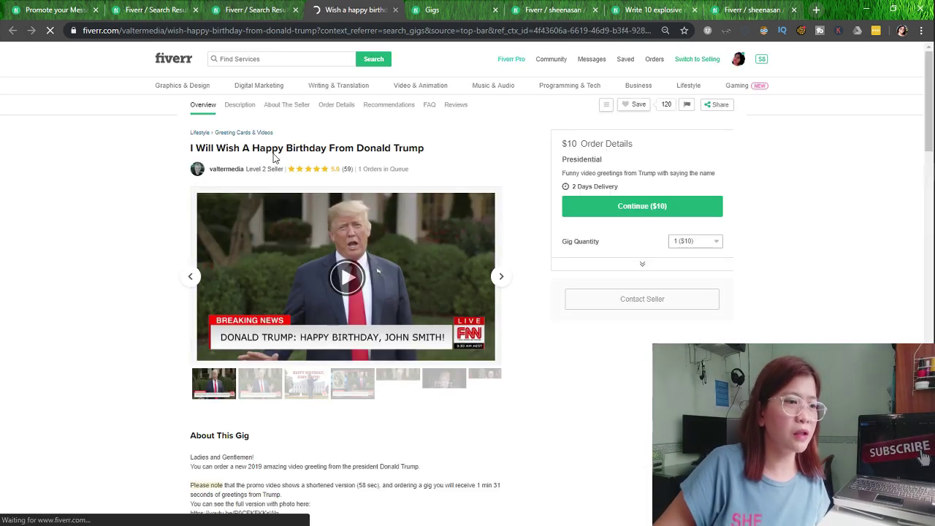
scroll(375, 325, "down", 2)
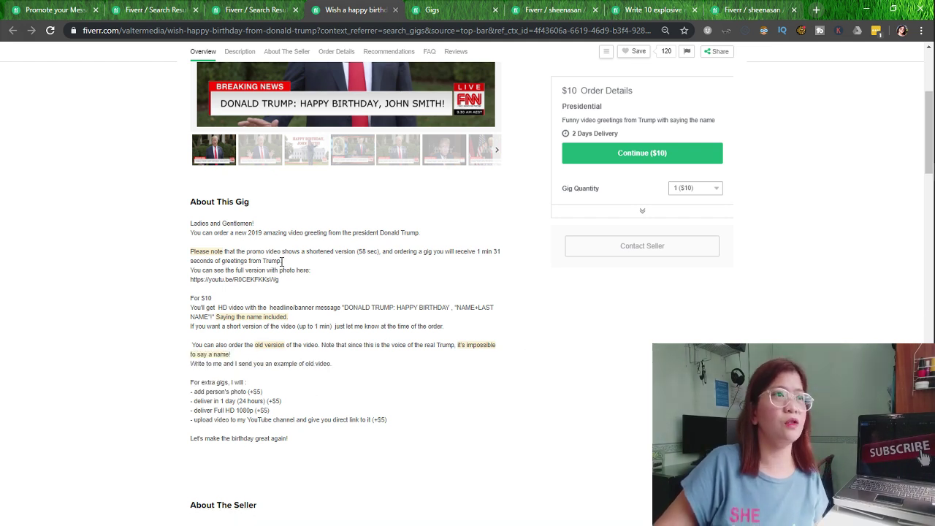
left_click(158, 11)
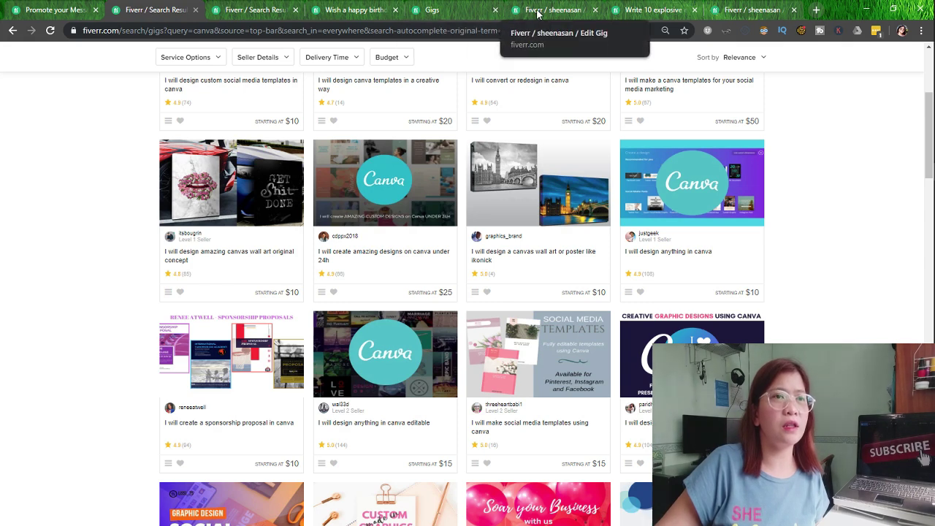
left_click(460, 11)
left_click(541, 10)
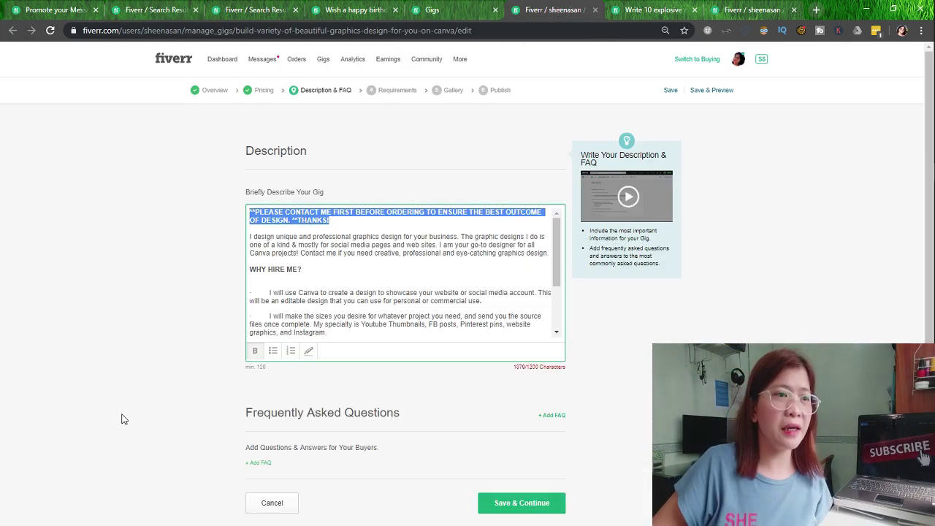
Apply highlight formatting to the opening "PLEASE CONTACT ME FIRST BEFORE ORDERING" notice, including "THANKS!", in the gig description
left_click(353, 239)
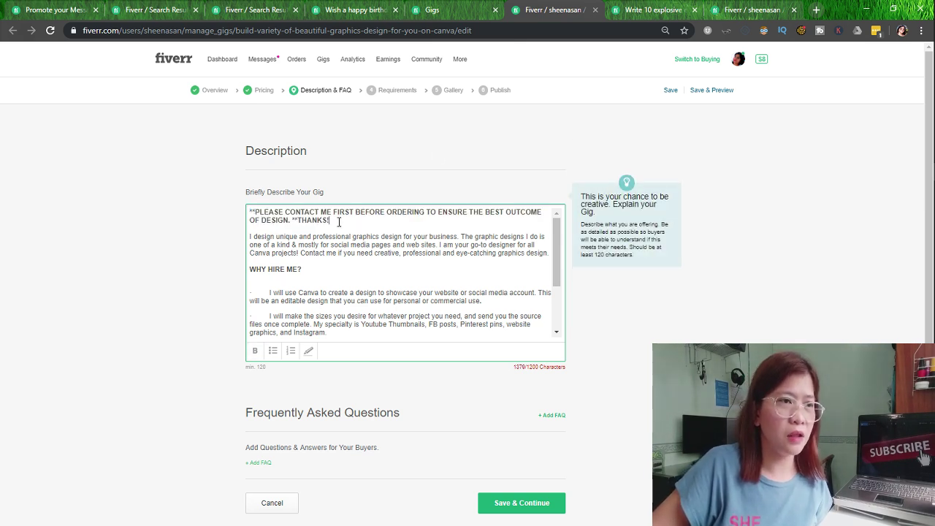
left_click_drag(338, 220, 249, 212)
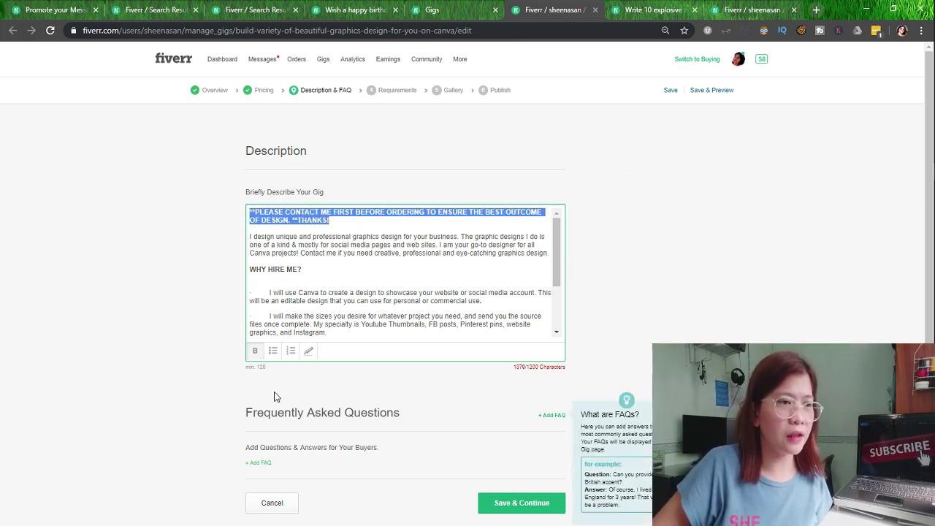
left_click(309, 351)
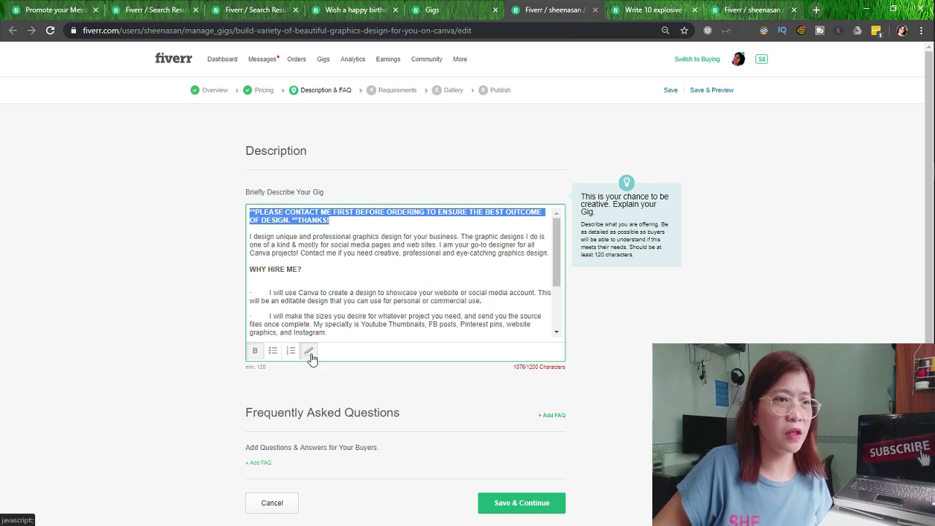
left_click(375, 291)
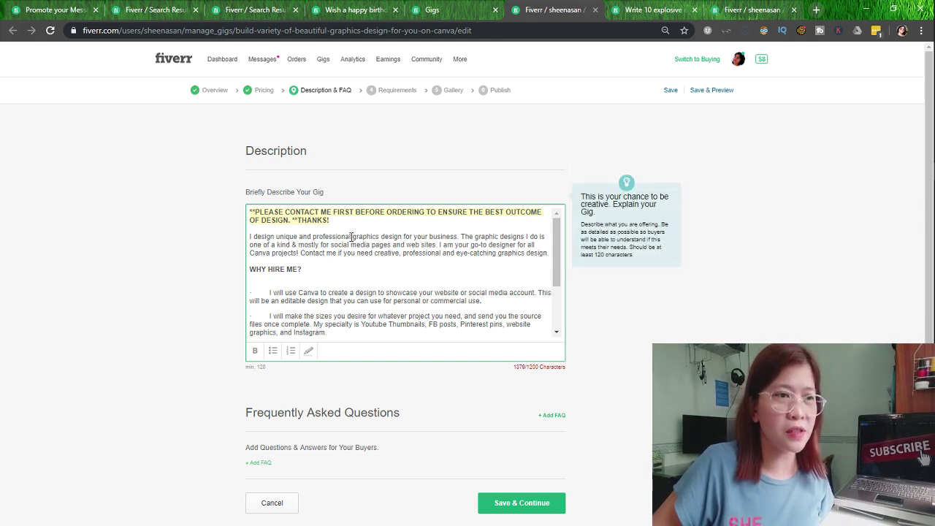
Read through the gig description and select the keywords "graphics design" and "Canva" in its text
left_click_drag(352, 237, 405, 237)
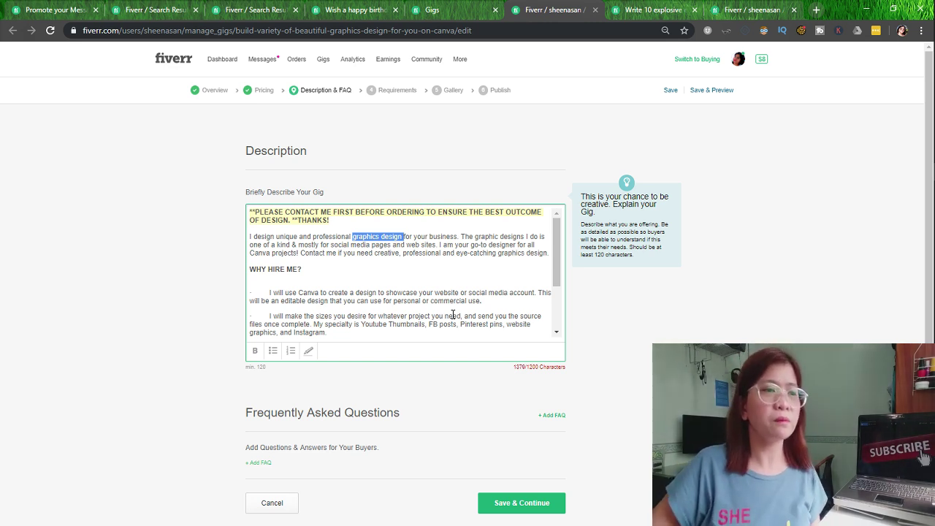
scroll(365, 282, "down", 2)
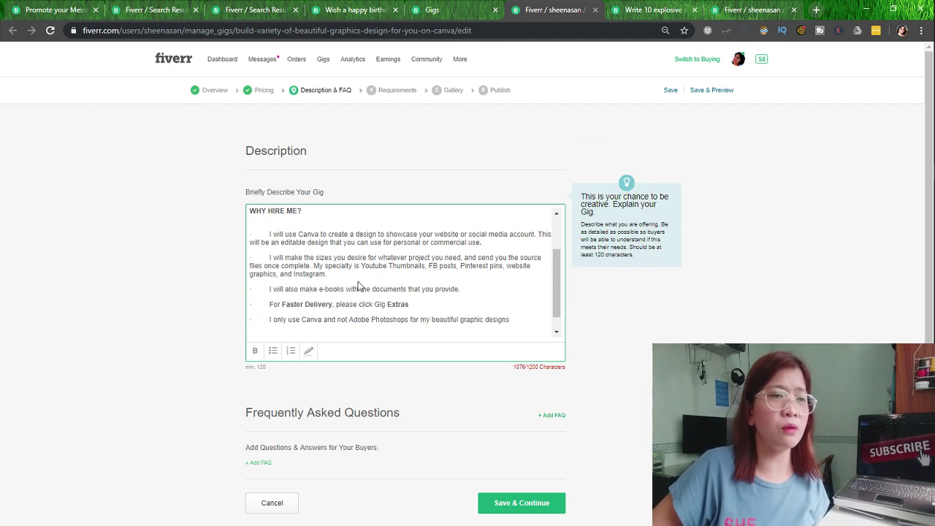
scroll(352, 285, "up", 2)
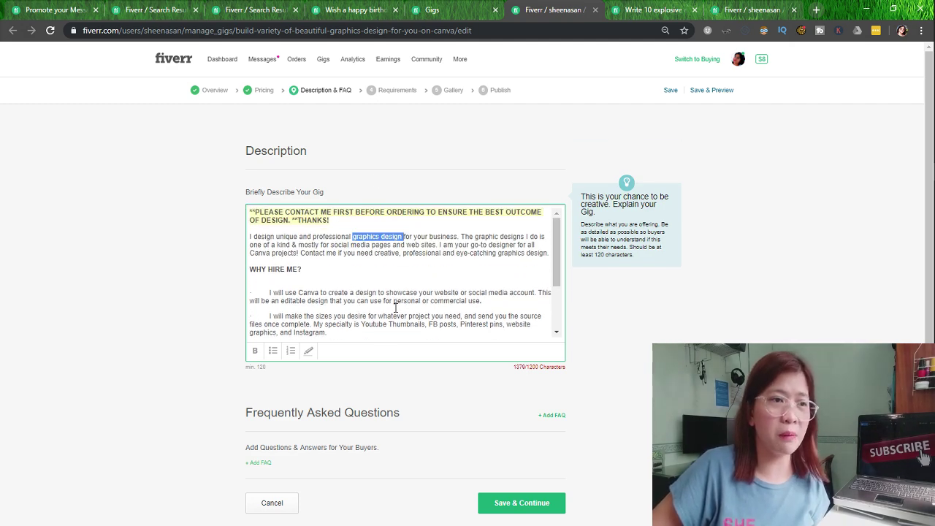
scroll(457, 316, "down", 2)
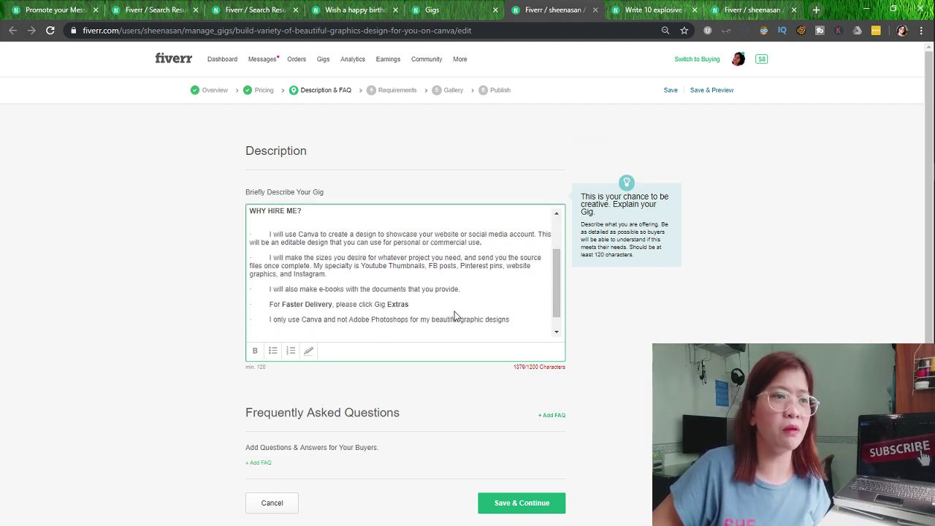
double_click(308, 234)
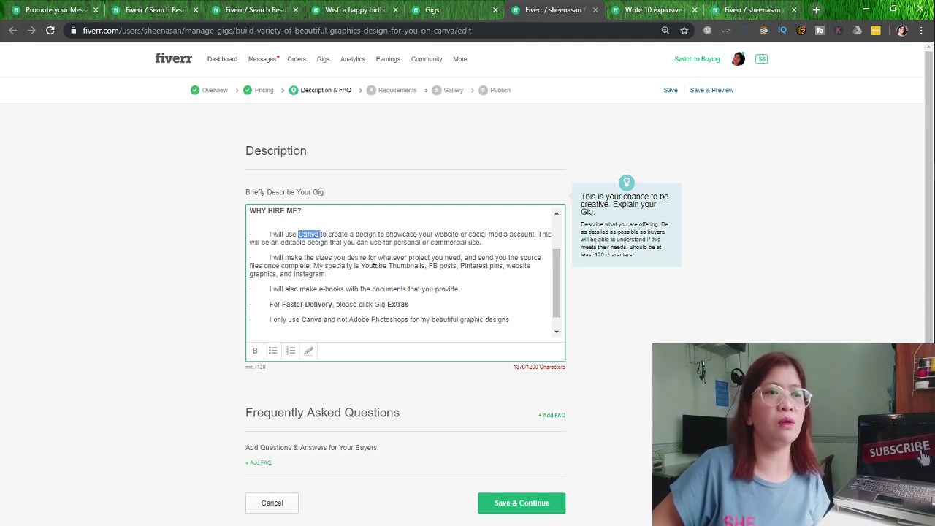
Turn the five paragraphs under WHY HIRE ME?, from "I will use Canva" to "beautiful graphic designs", into a bulleted list
double_click(365, 234)
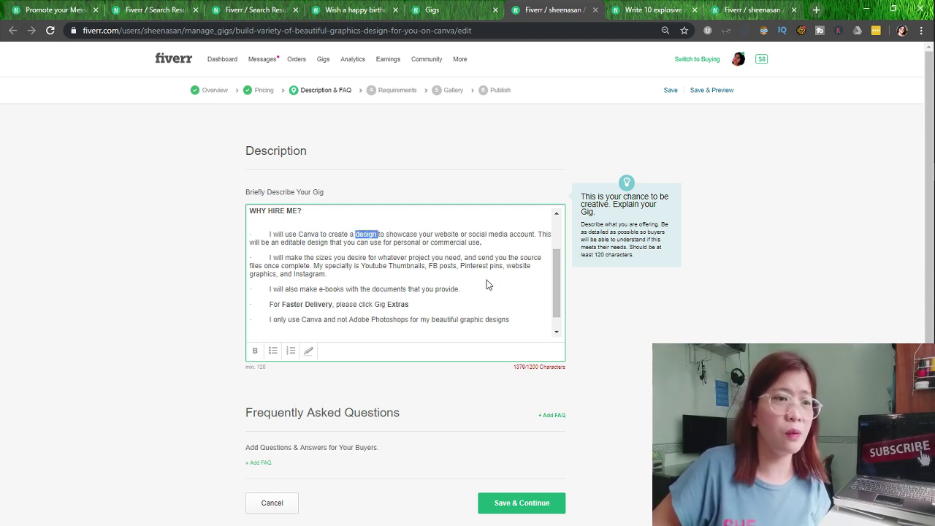
scroll(313, 291, "down", 2)
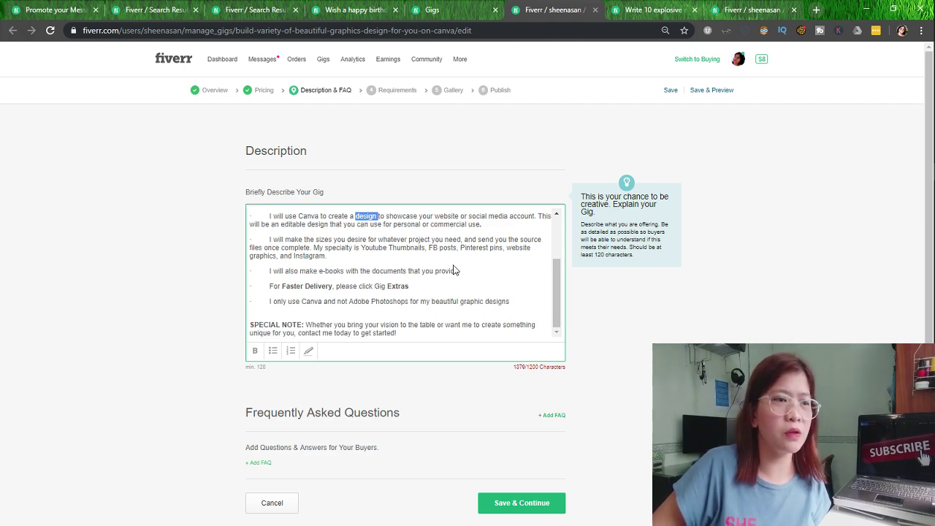
scroll(336, 300, "down", 1)
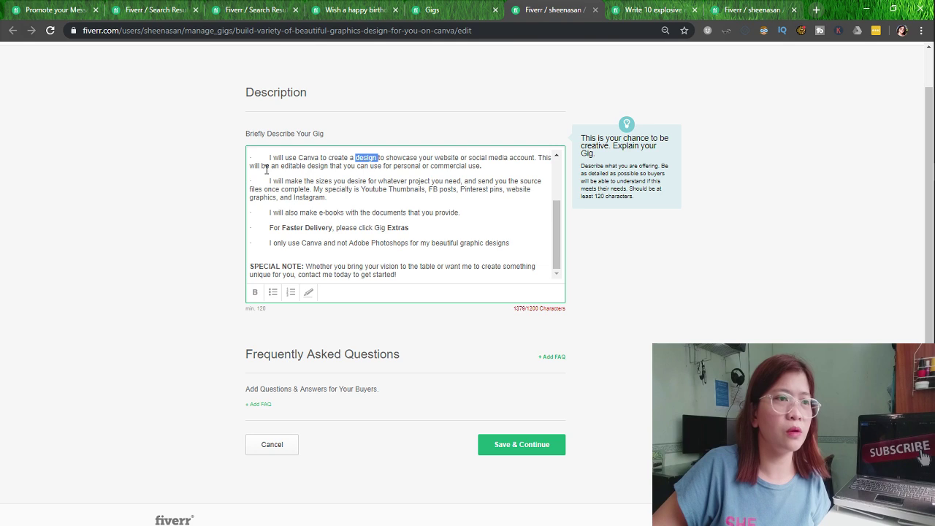
scroll(266, 171, "up", 2)
left_click_drag(269, 216, 352, 248)
scroll(393, 212, "down", 2)
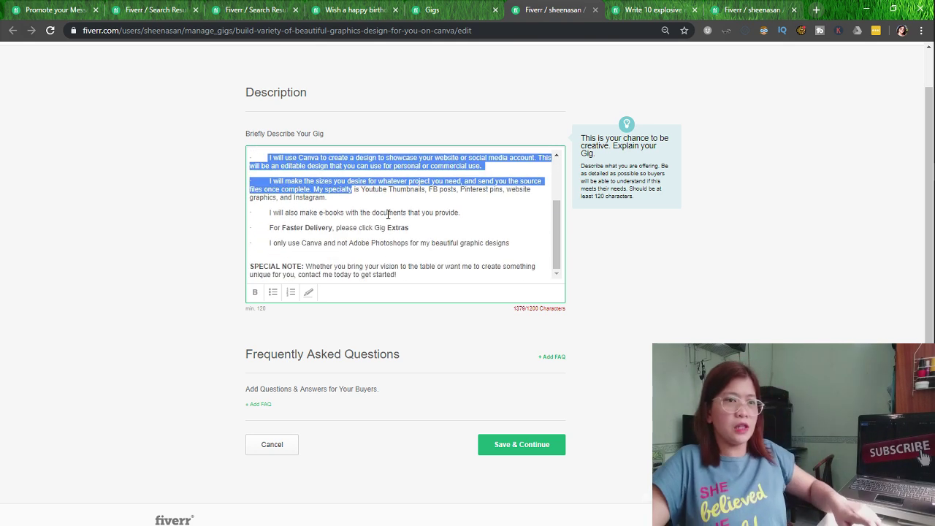
left_click(514, 242, "shift")
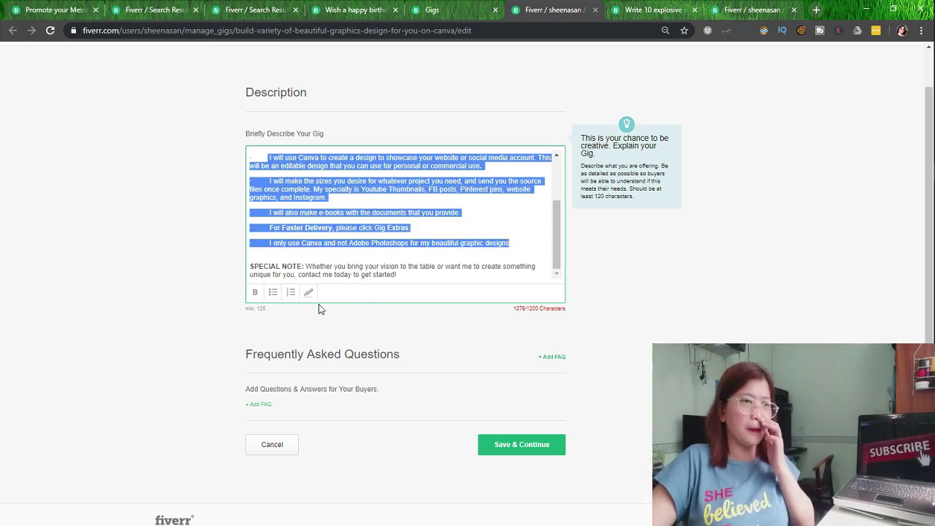
left_click(272, 292)
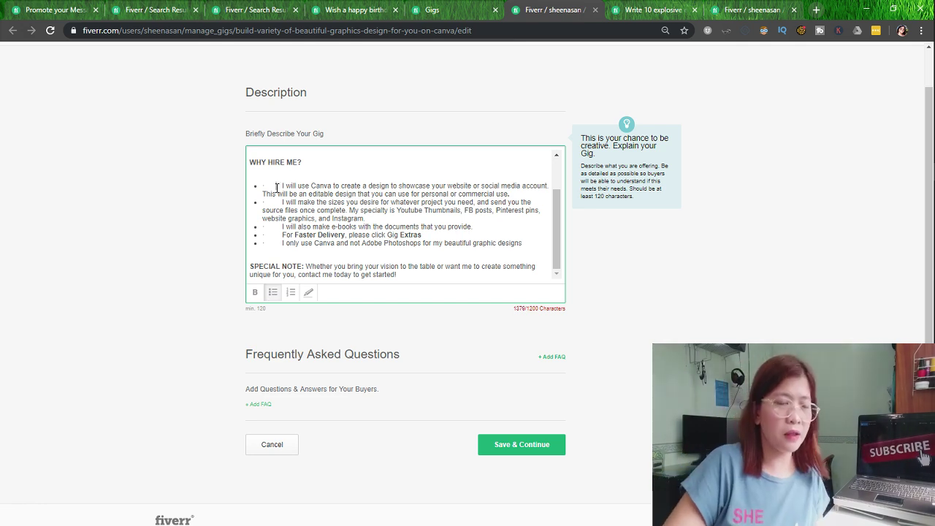
Remove the leftover dots and extra spacing in front of the text of each bullet in the WHY HIRE ME? list
key("BackSpace")
key("BackSpace")
key("BackSpace")
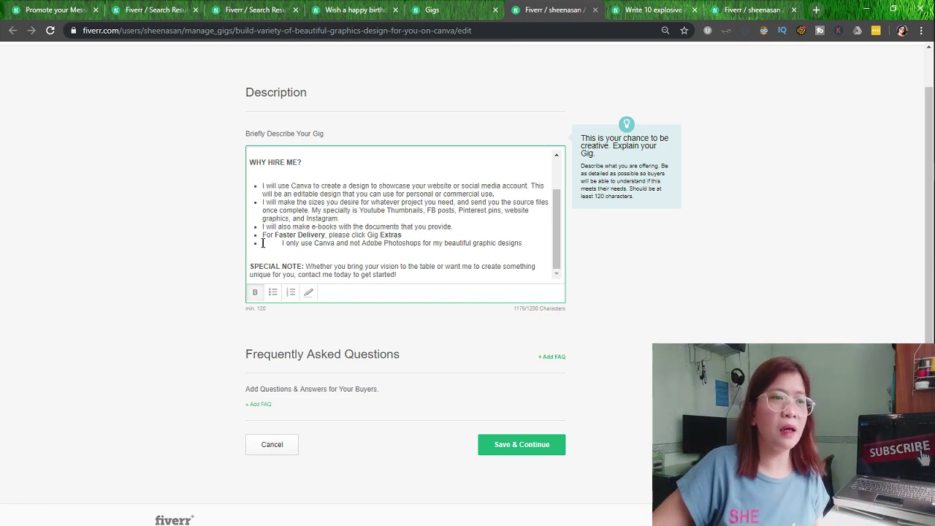
left_click_drag(263, 243, 278, 243)
key("BackSpace")
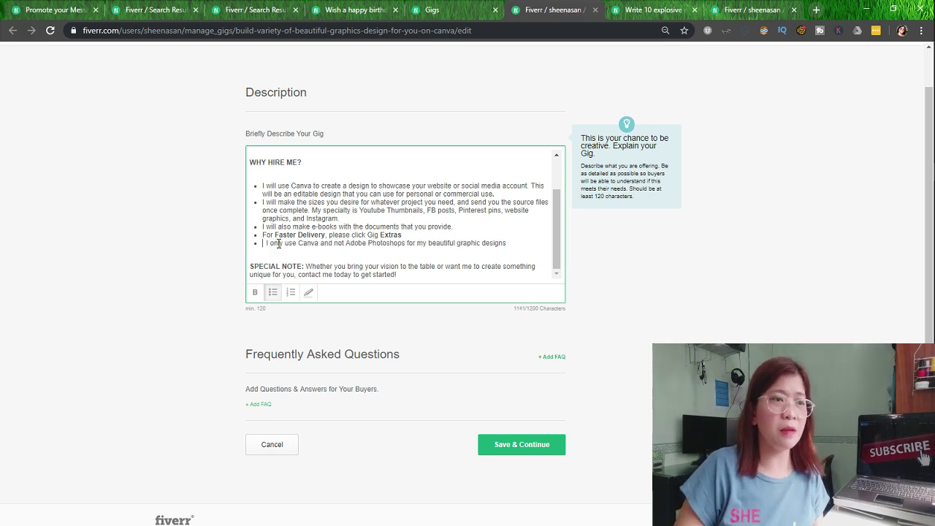
Try highlighting the WHY HIRE ME? heading and removing the blank line beneath it, and undo both changes
scroll(279, 244, "up", 2)
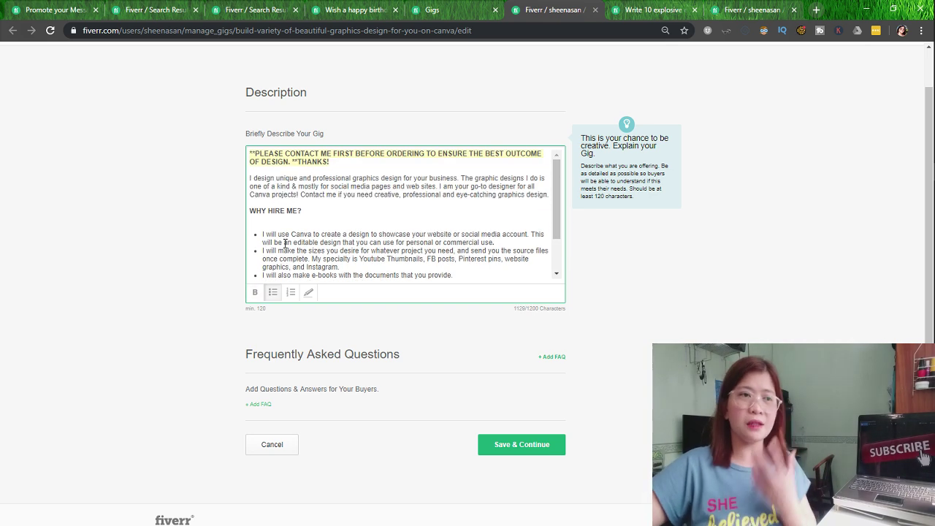
left_click_drag(314, 211, 230, 211)
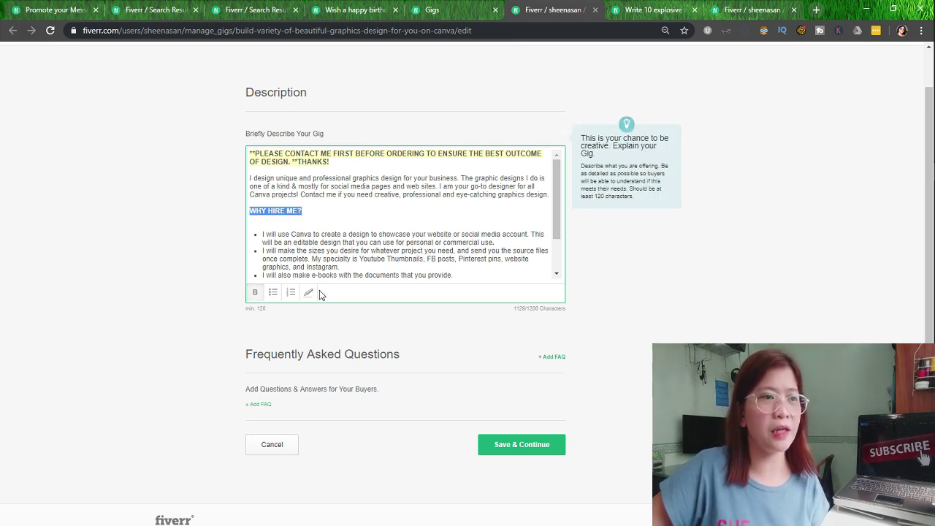
left_click(272, 244)
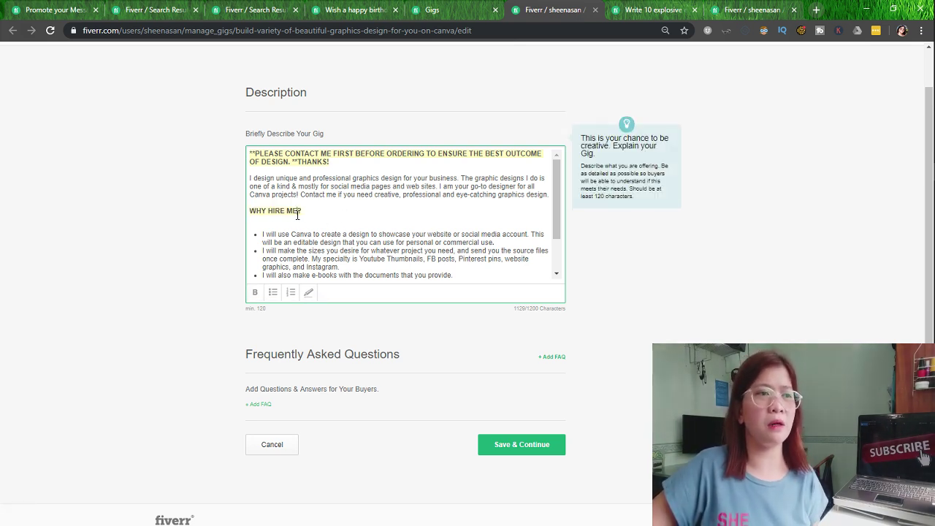
key("Delete")
key("Delete")
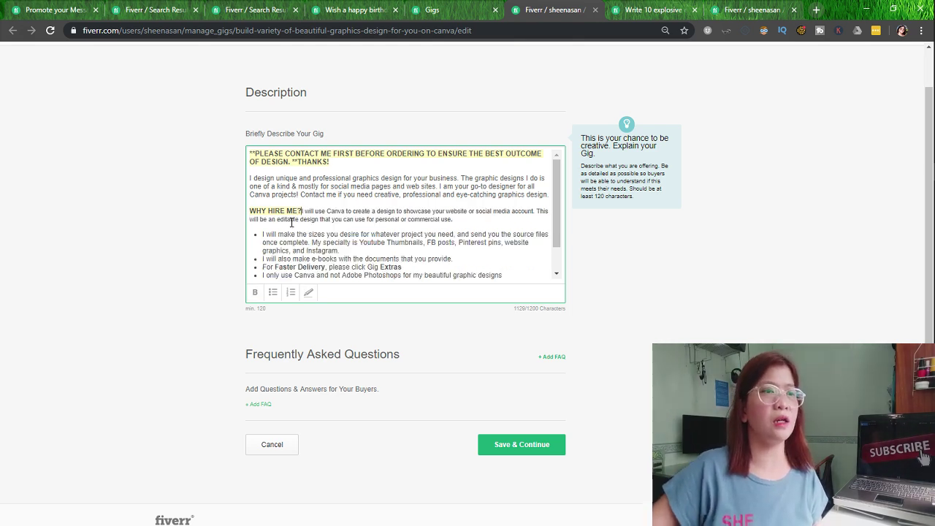
key("ctrl+z")
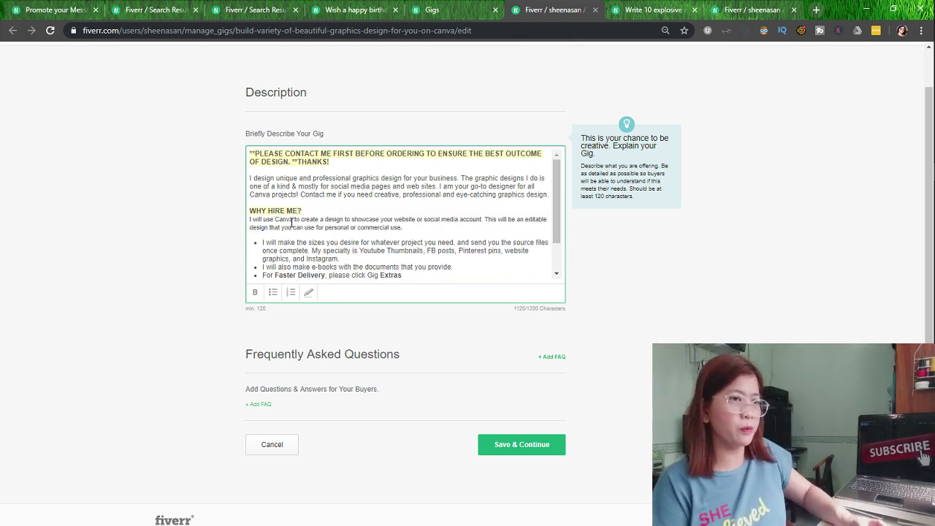
key("ctrl+y")
key("ctrl+z")
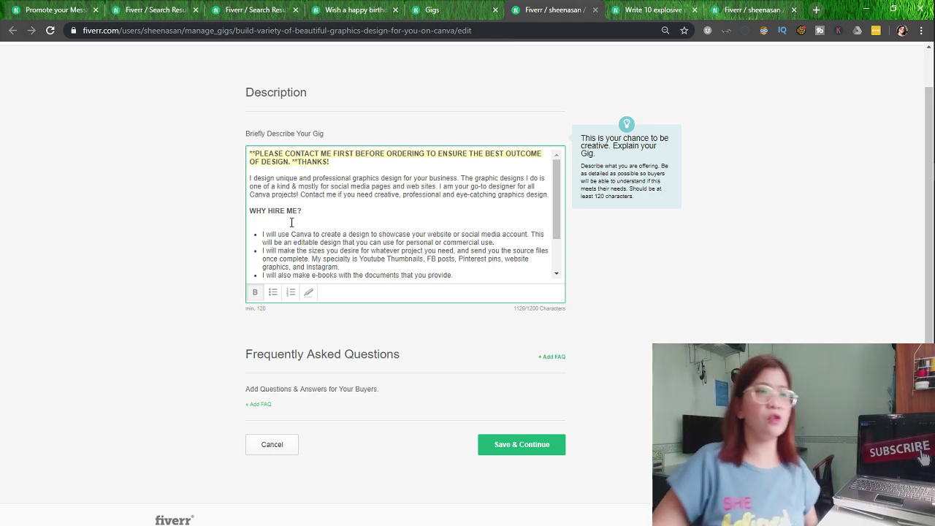
Start an FAQ entry with the question "What is your Company website, Logo, Branding, Tagline, etc so we can include if necessary."
scroll(295, 222, "down", 5)
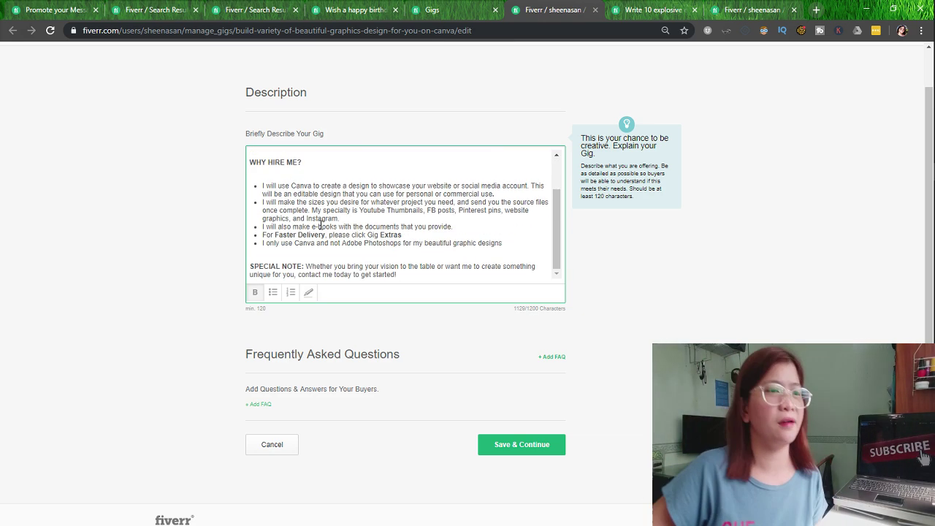
scroll(584, 269, "up", 3)
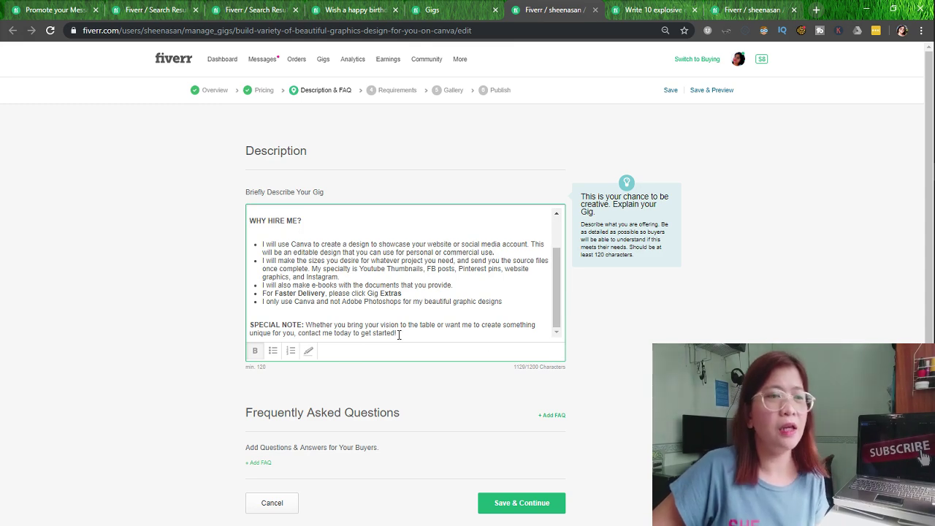
scroll(462, 324, "down", 1)
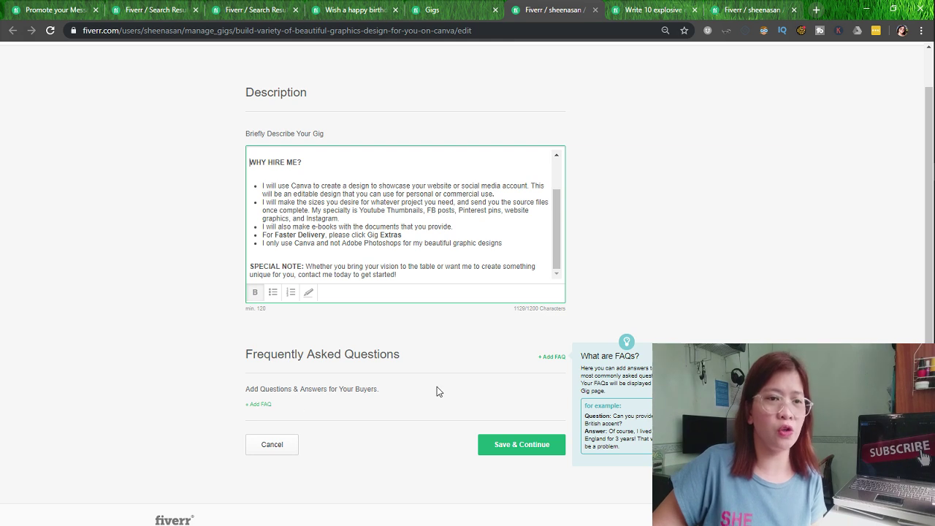
left_click(259, 405)
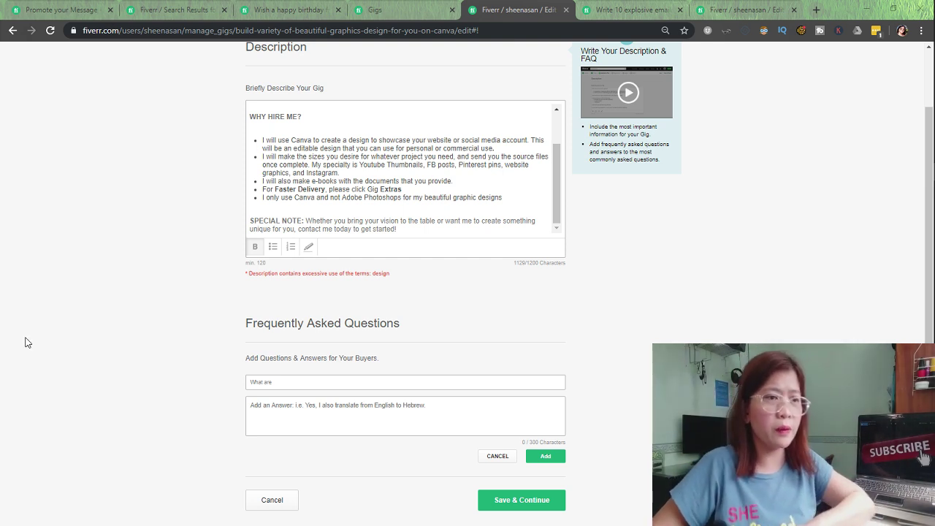
left_click(313, 382)
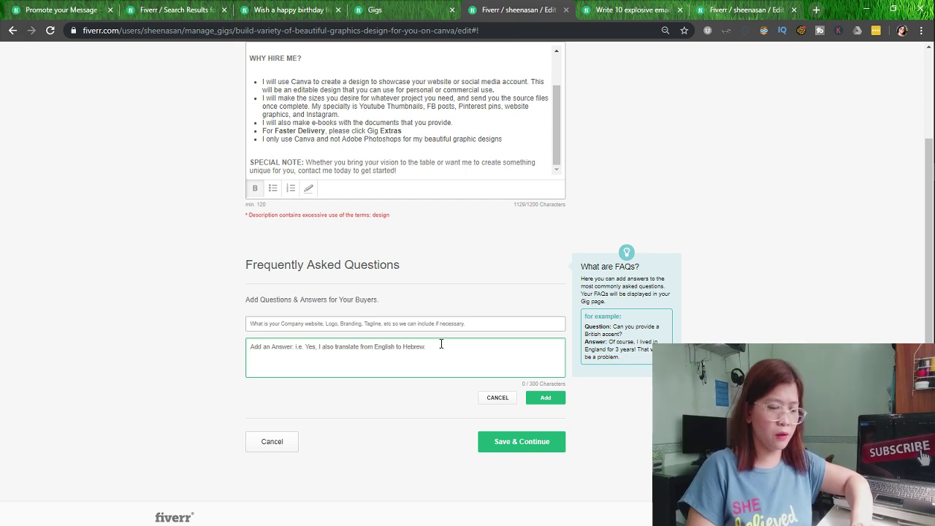
Add the FAQ with the answer "ABC Company, We are the best alphabet company...", and add a second one about preferred images and style direction
type("ABS")
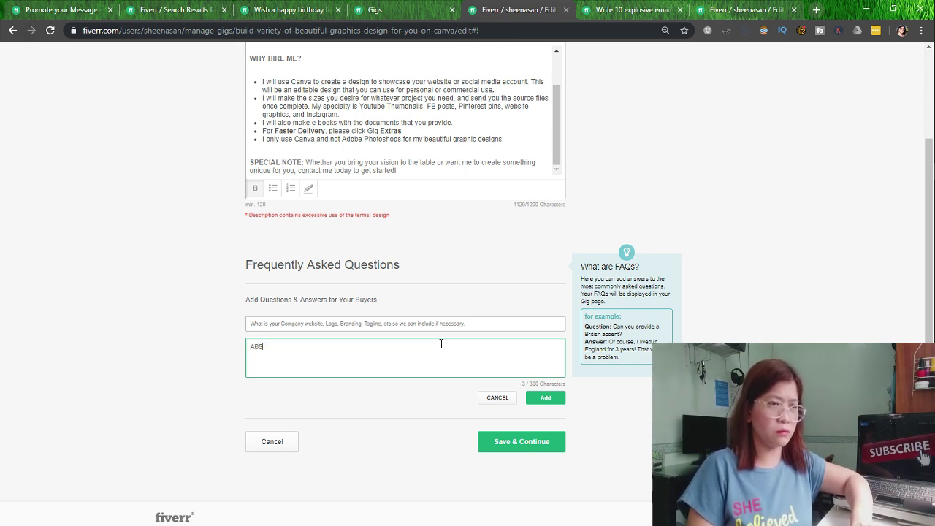
type(" Cloud")
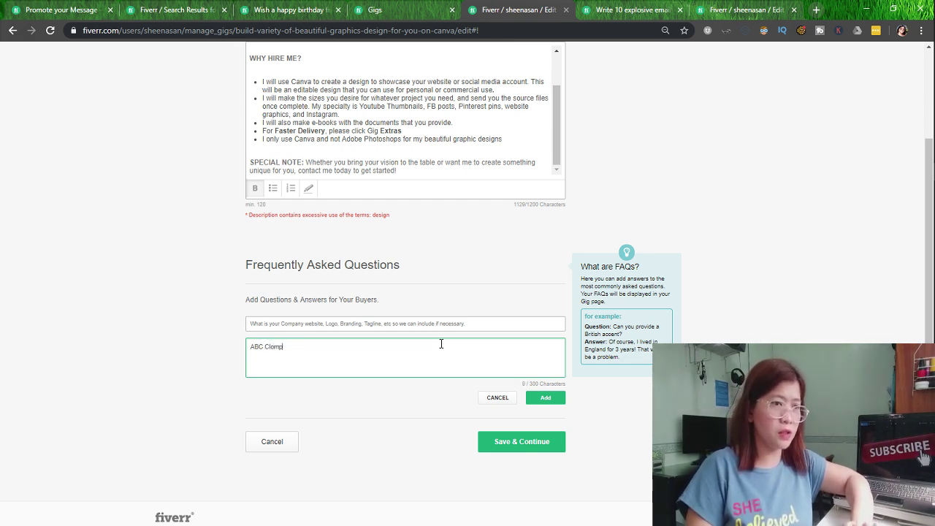
key("BackSpace")
key("BackSpace")
type("ompany,")
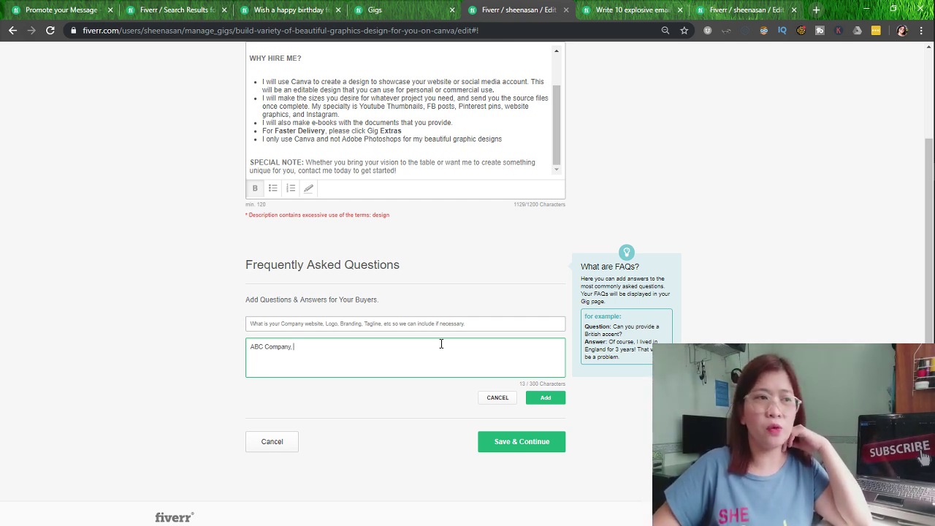
type("We are the")
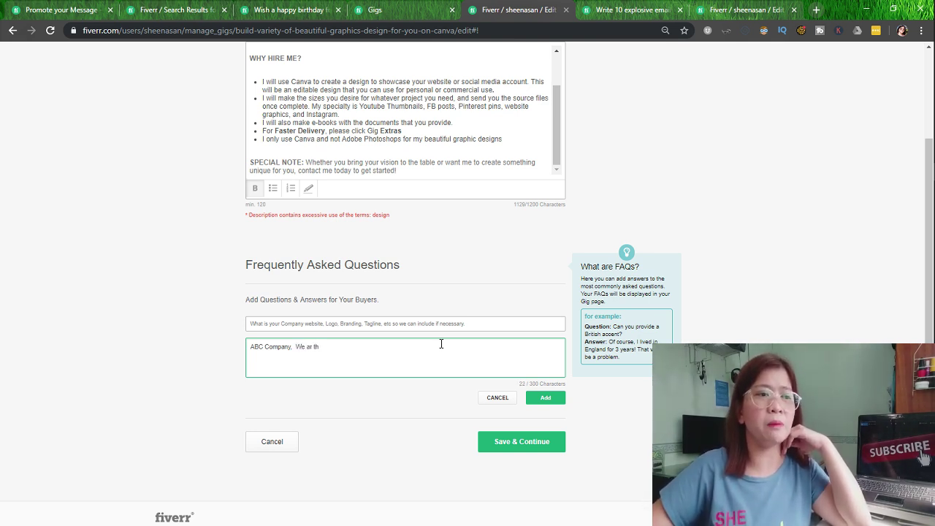
type("re the")
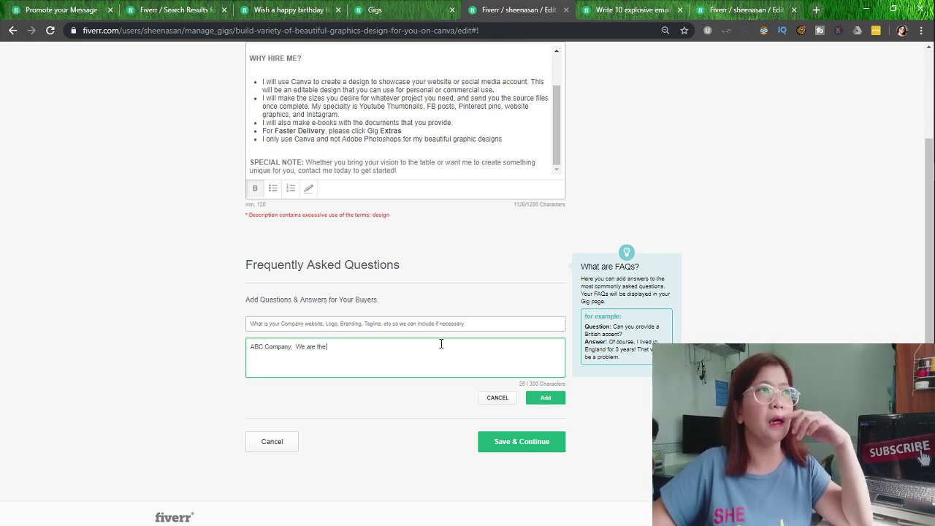
type(" best a")
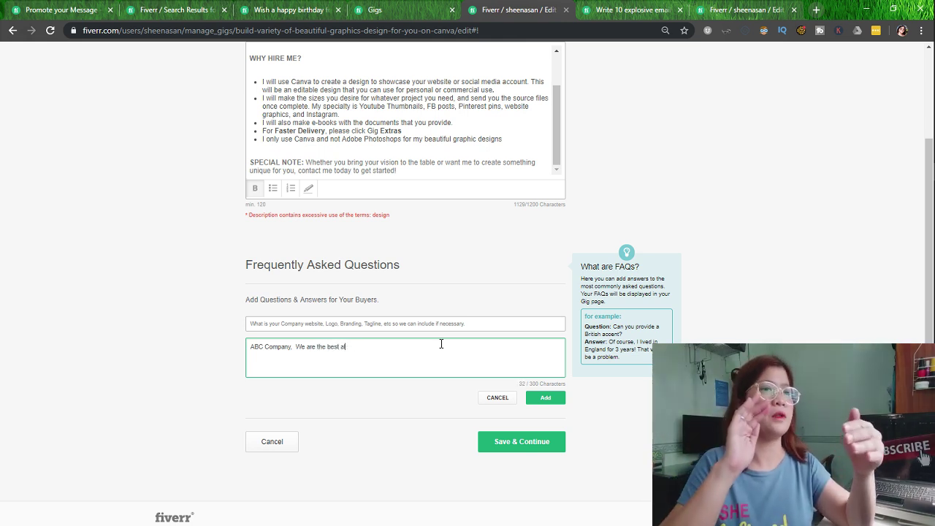
type("lphabet c")
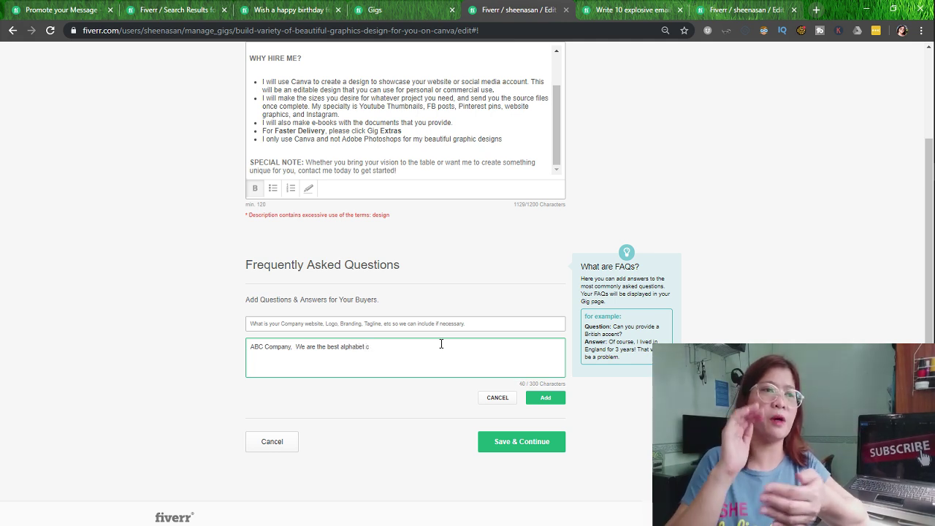
type("ompany..")
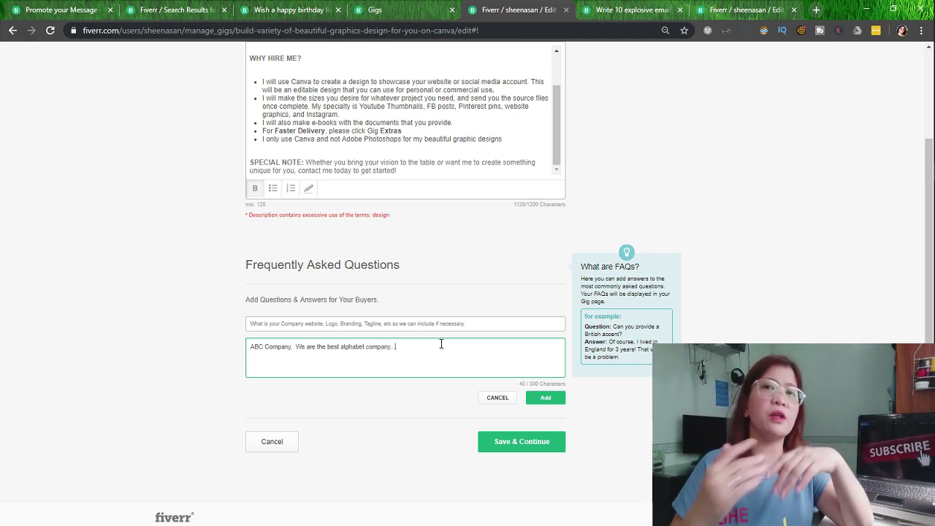
type(".")
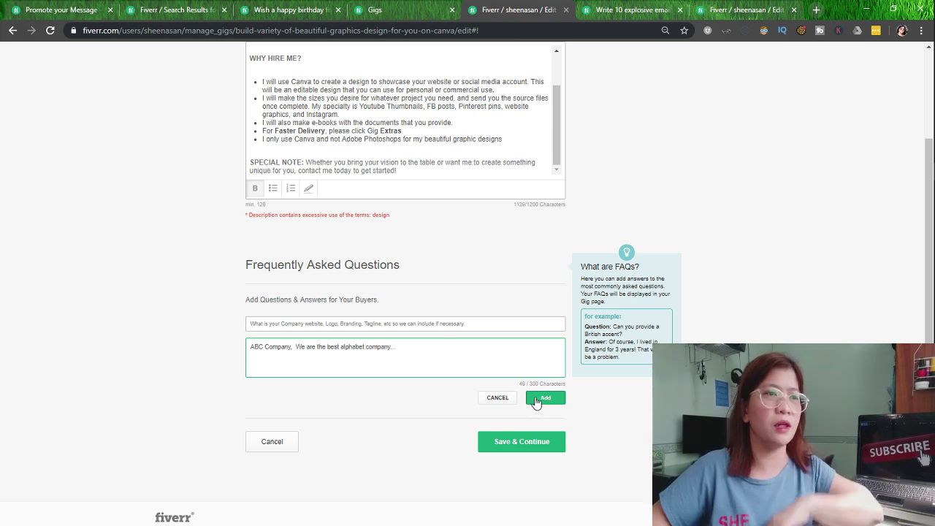
left_click(544, 398)
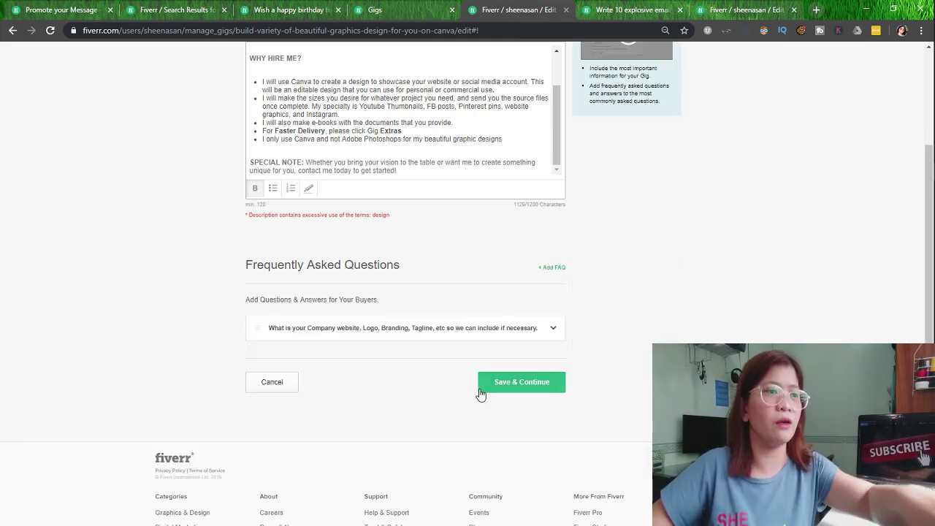
left_click(552, 268)
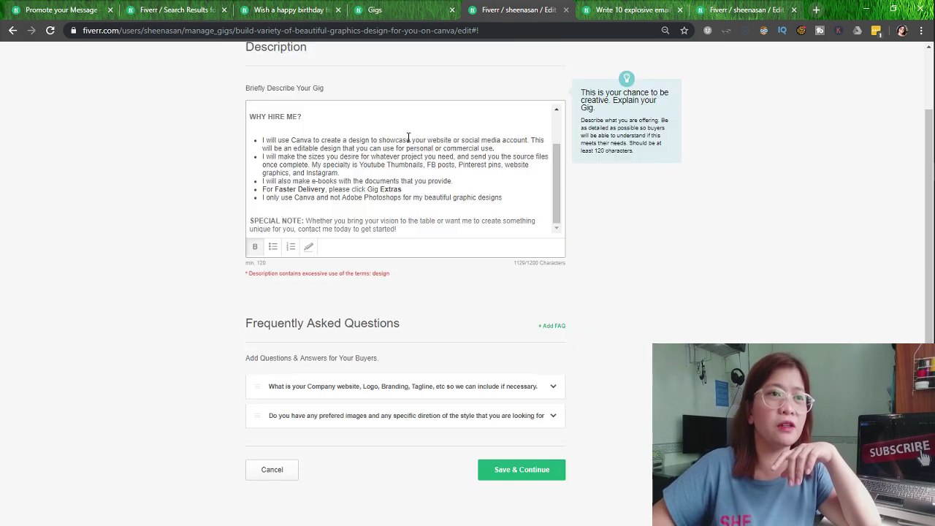
Replace "design" with "beautiful creation" in the first WHY HIRE ME? bullet and save the description and FAQ to continue
left_click(397, 149)
double_click(356, 140)
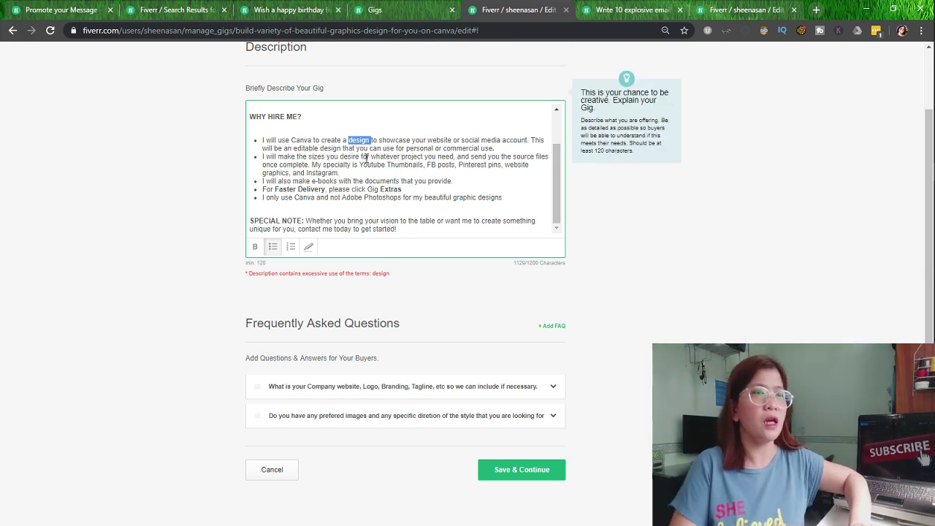
type("beautiful")
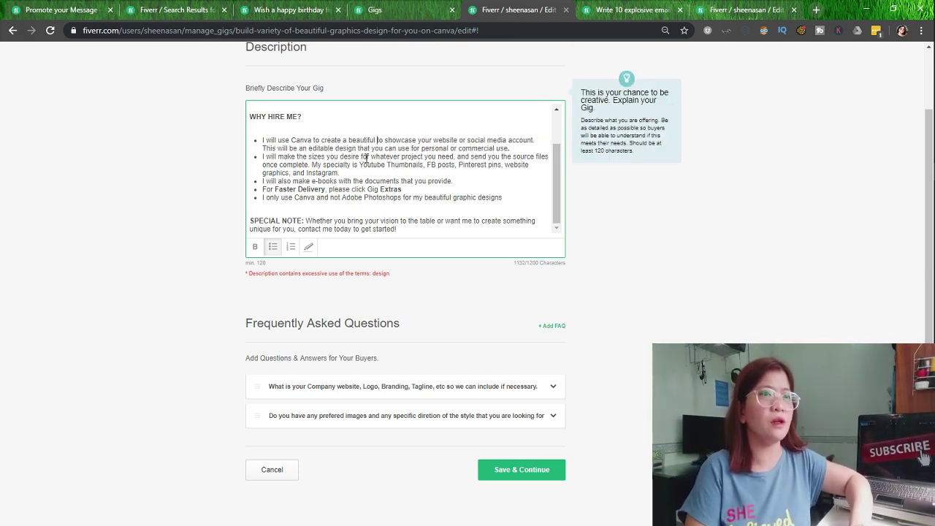
type(" creation")
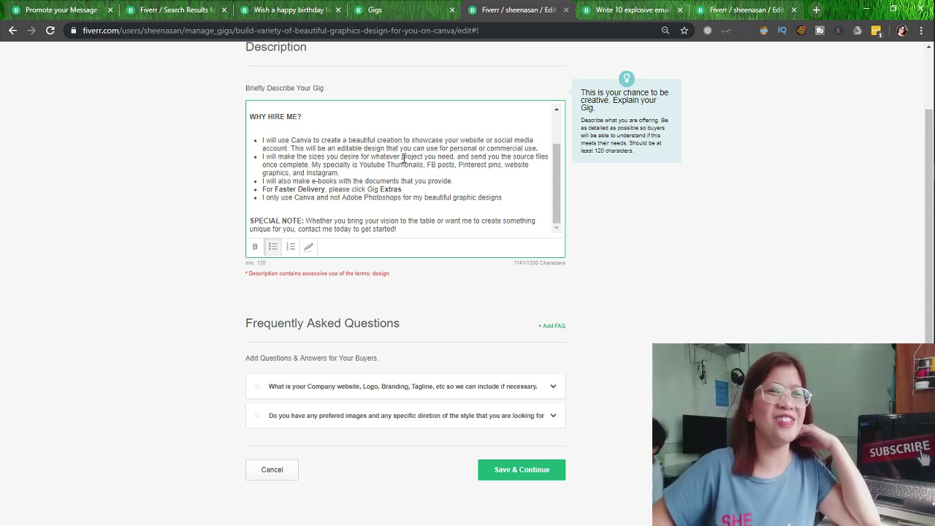
left_click(538, 471)
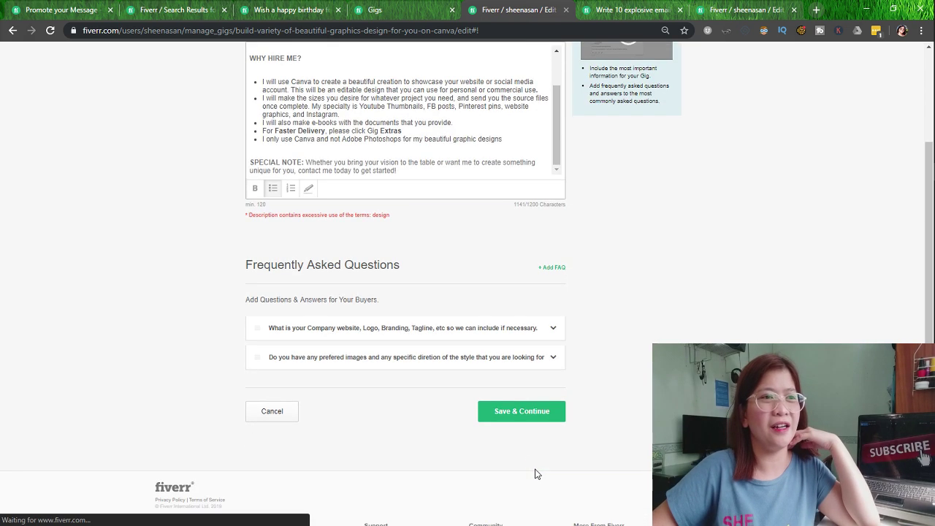
scroll(360, 157, "up", 2)
scroll(360, 157, "down", 3)
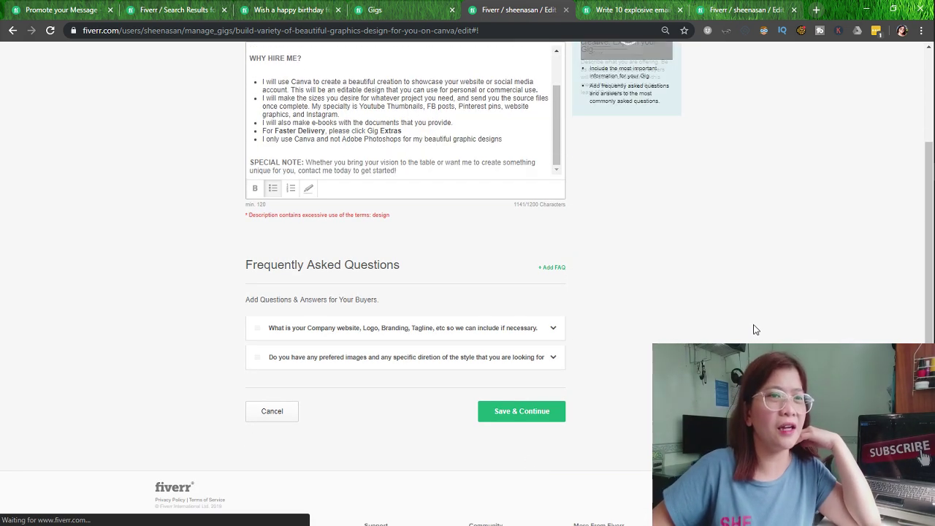
Change "graphic designs" to "graphics creation" in the last WHY HIRE ME? bullet, and save the description and FAQ to continue
scroll(611, 319, "up", 2)
double_click(501, 302)
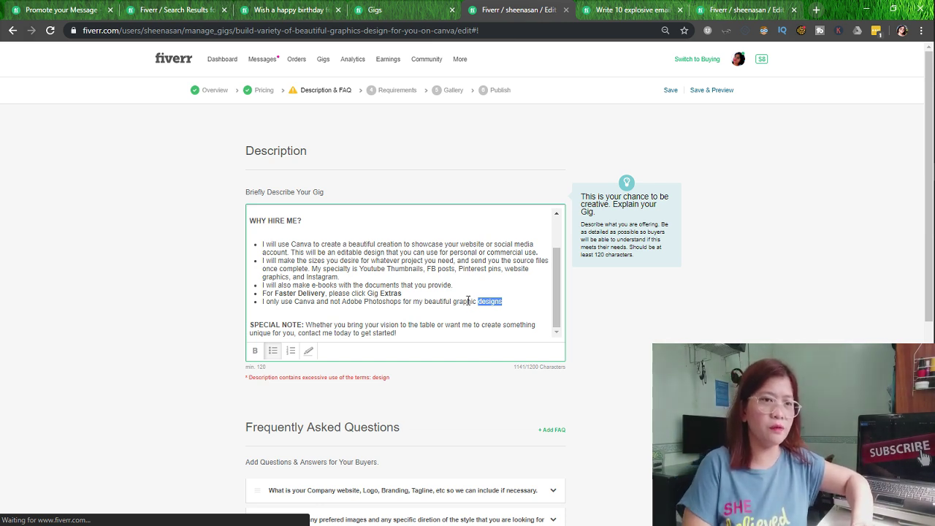
key("BackSpace")
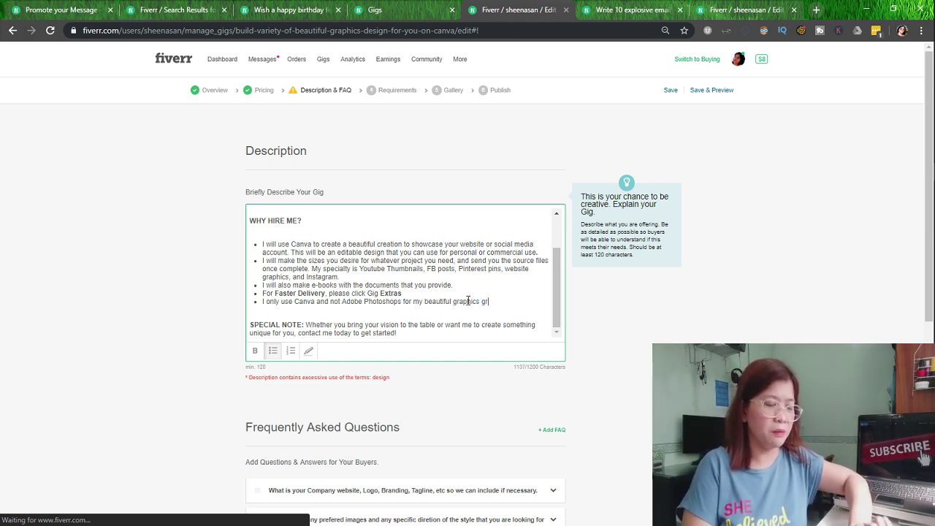
type("creation")
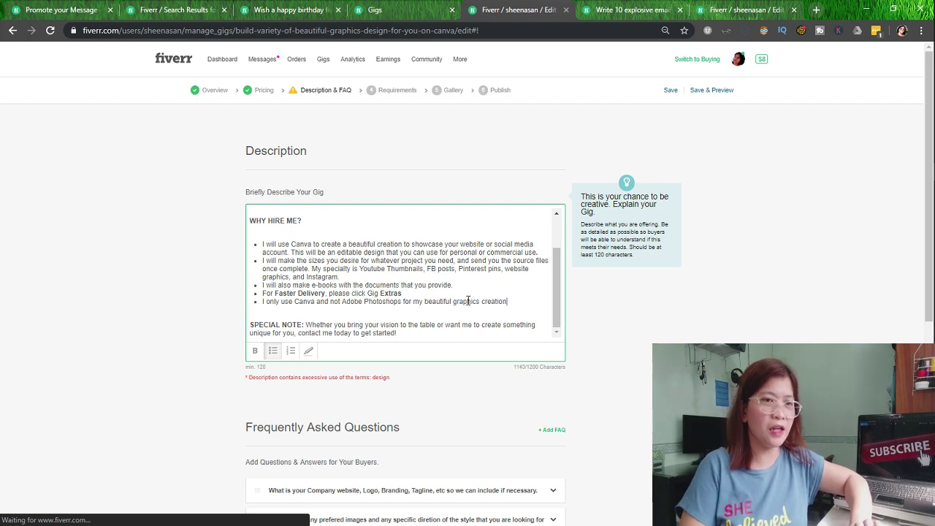
scroll(553, 365, "down", 5)
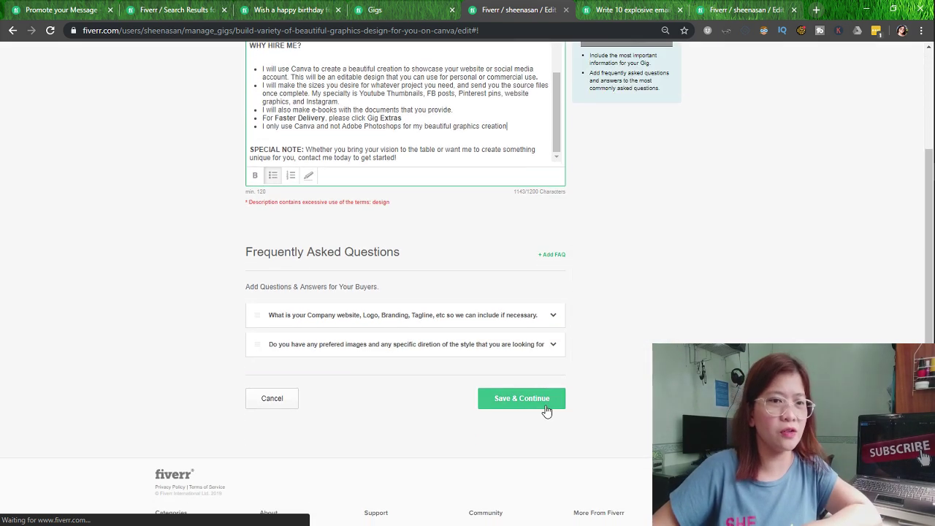
left_click(546, 402)
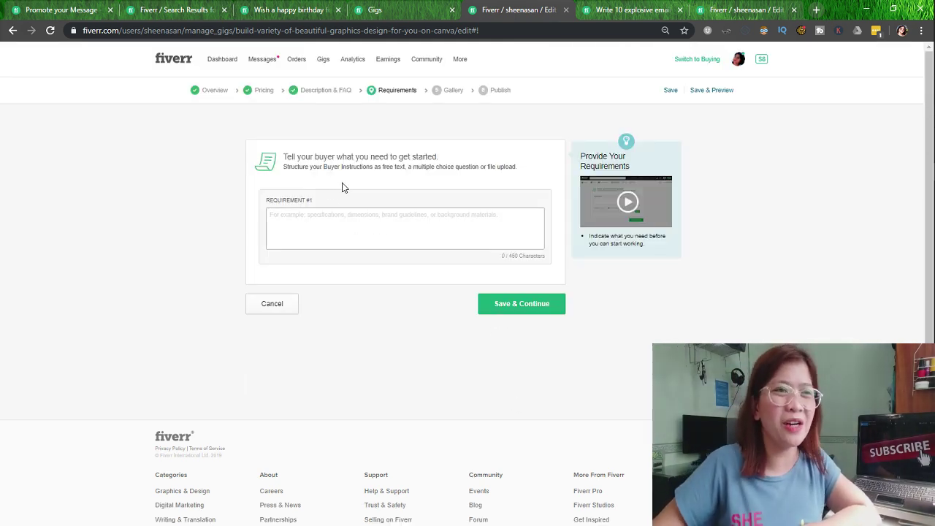
Fill in requirement #1 with the prepared text on preferred designs, logins and CANVA file sharing, ending with "(provided they have a account as well)"
left_click(342, 226)
key("ctrl+v")
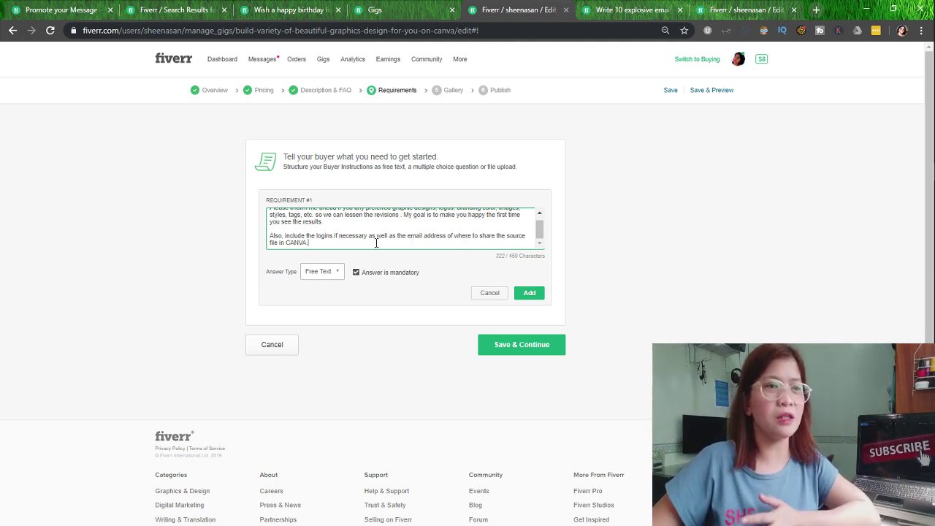
type("(provid")
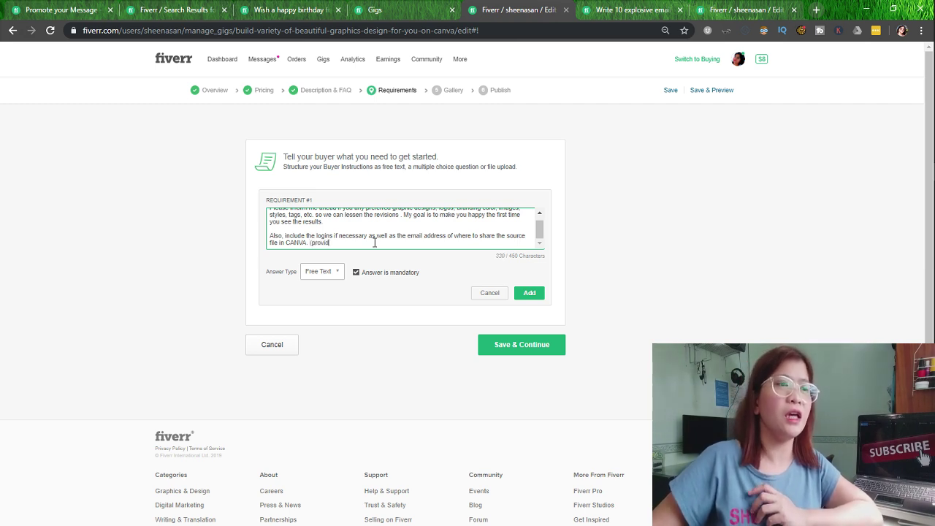
type("eedd they h")
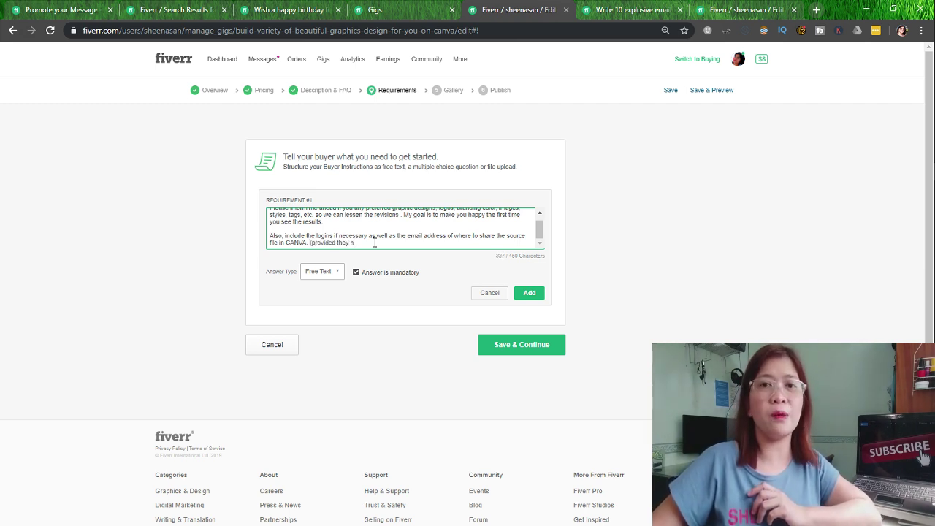
type("av")
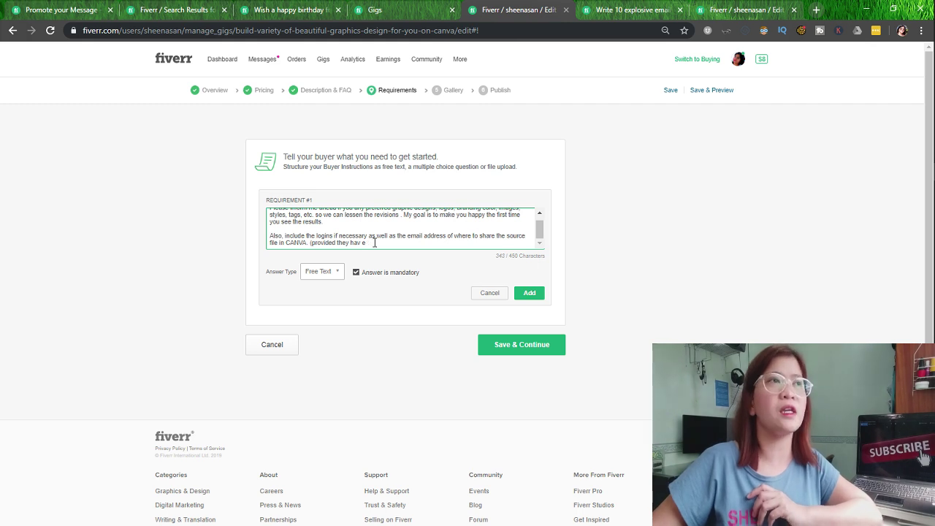
type("e")
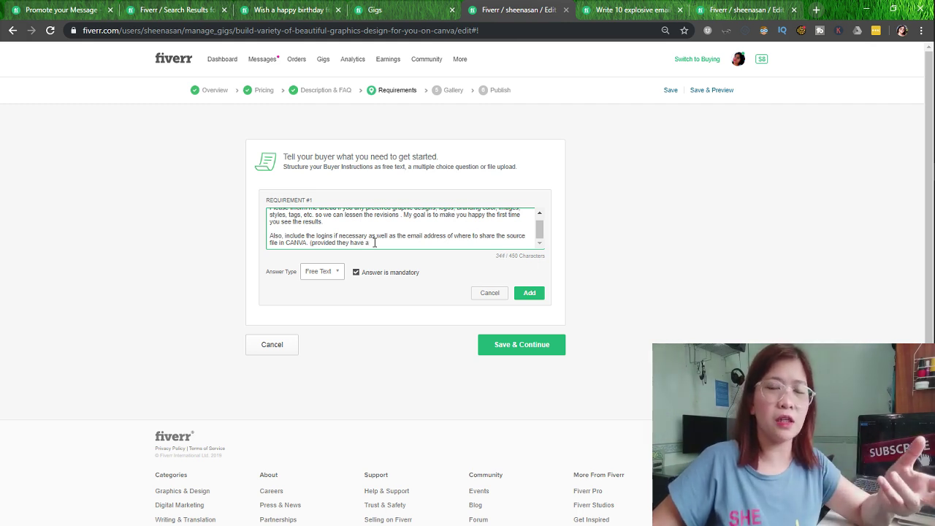
type(" a account")
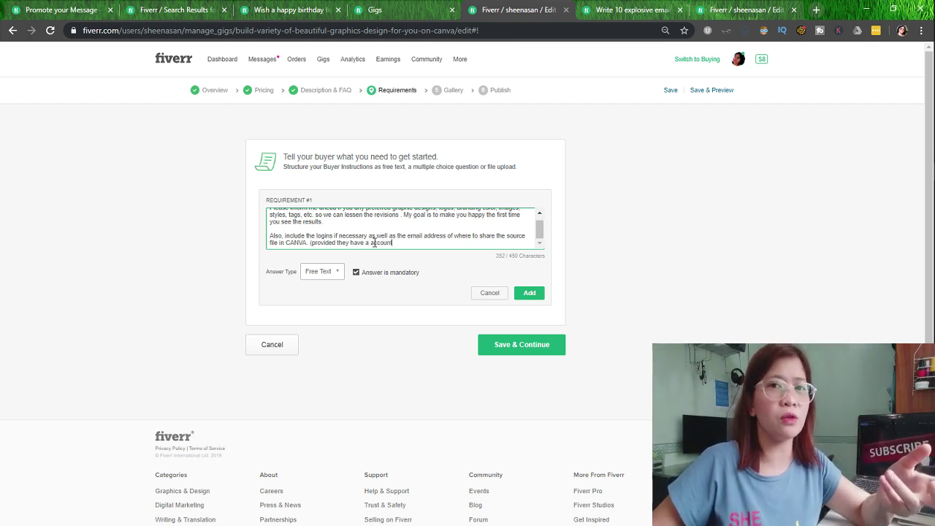
type(" as weikk")
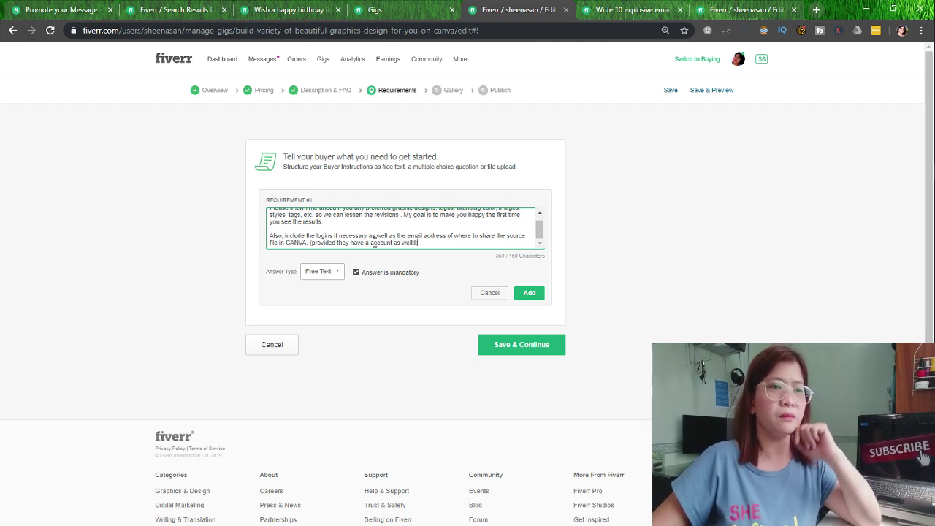
key("BackSpace")
key("BackSpace")
key("BackSpace")
type("ll")
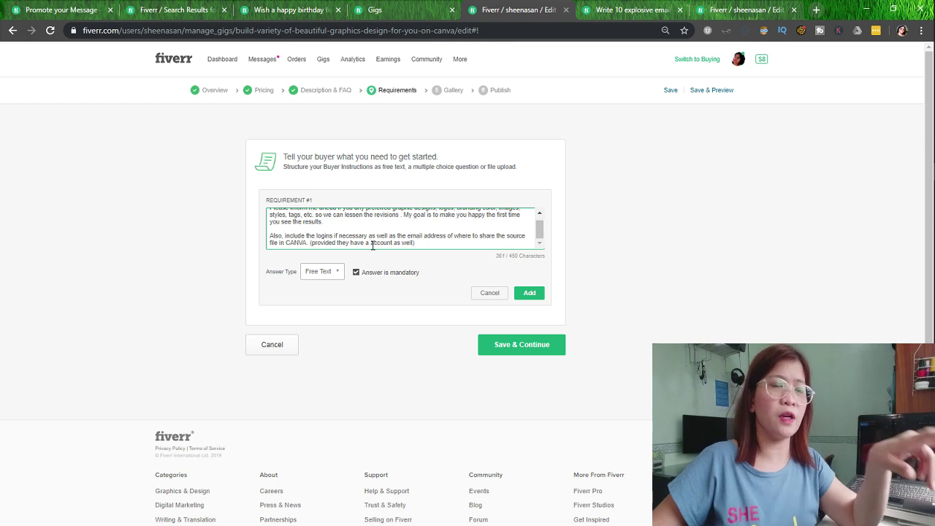
type(")")
Insert "CANVA" before "account" in the requirement, add it as mandatory free text, and save to continue to the gallery
left_click(372, 243)
type("CANVA")
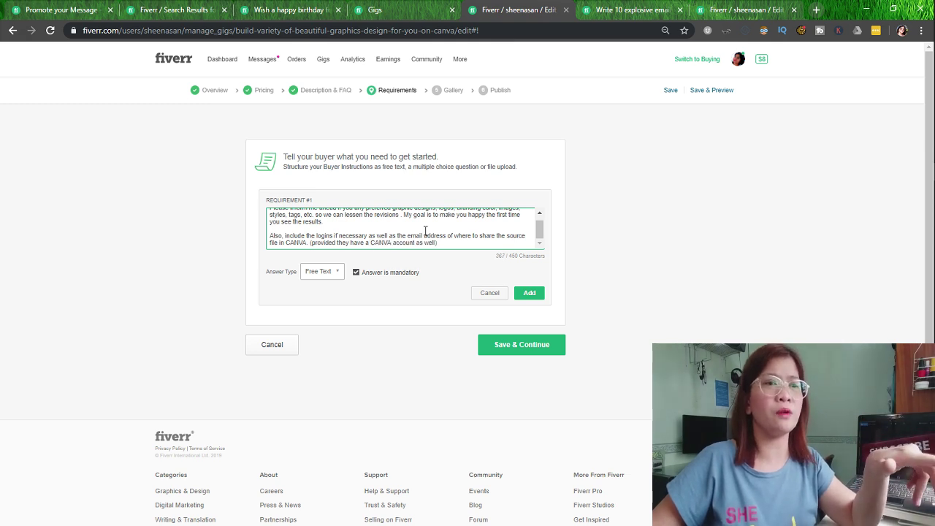
left_click(529, 293)
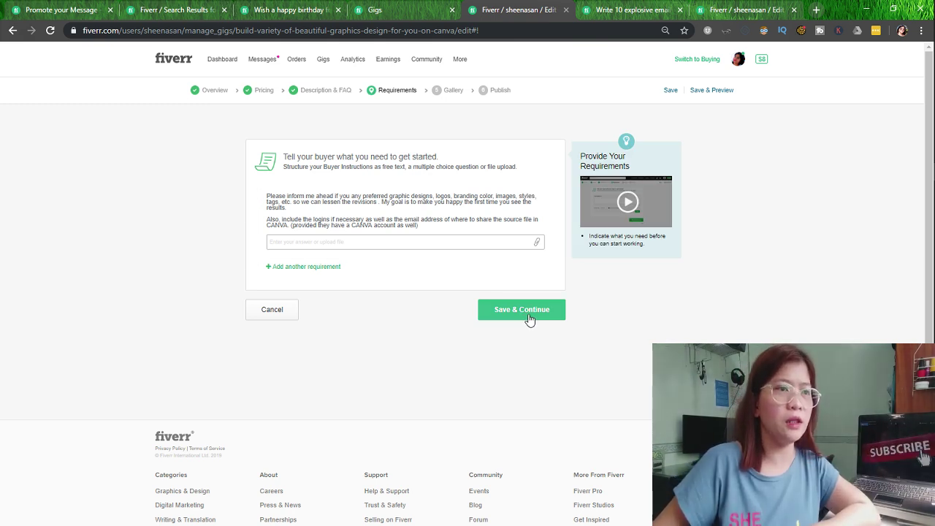
left_click(529, 321)
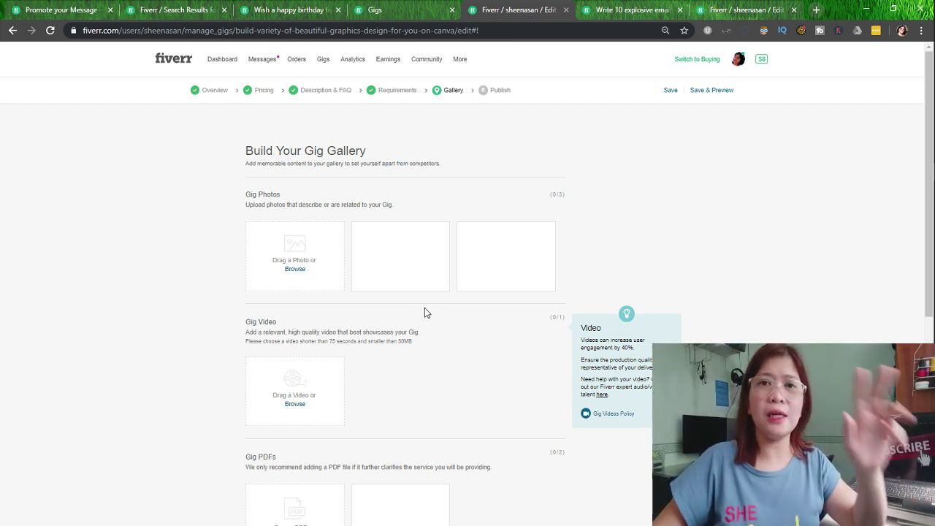
Examine the cover image of the explosive emails gig as a gallery example, and return to the gig being edited
left_click(386, 11)
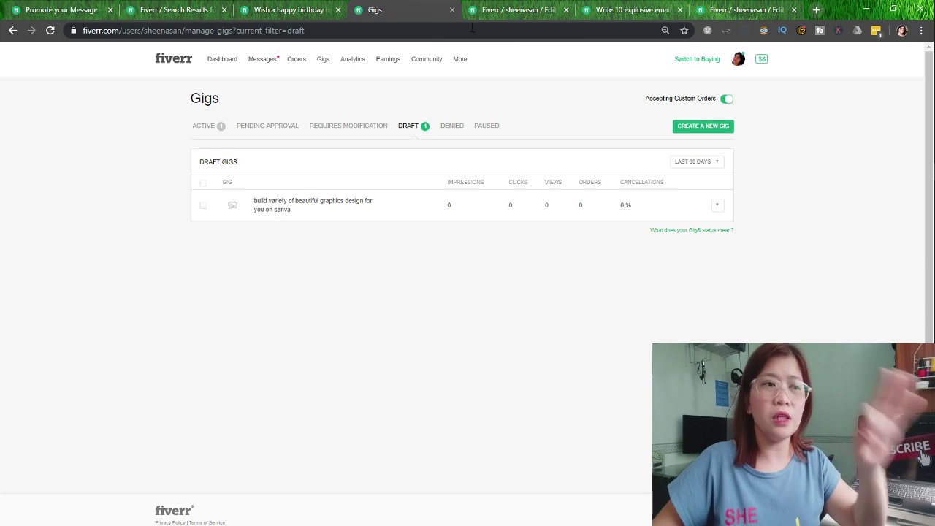
left_click(618, 13)
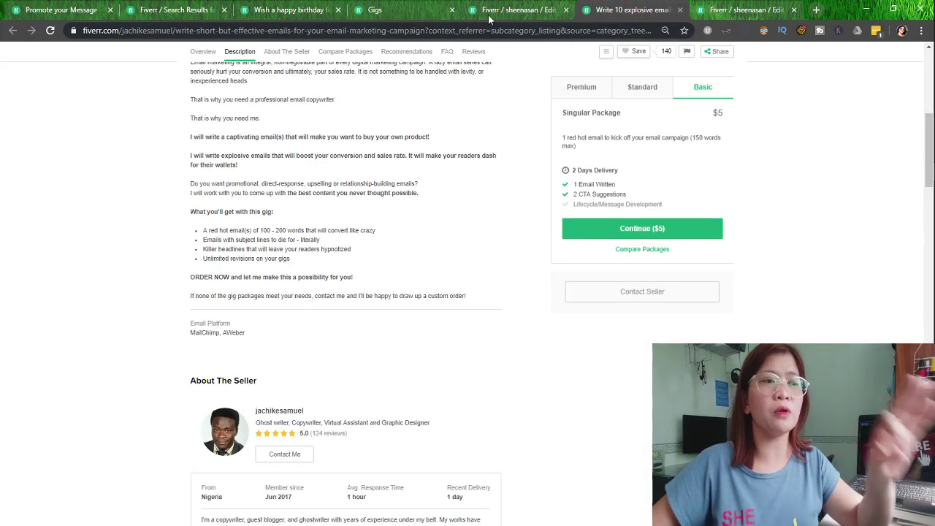
scroll(417, 262, "up", 6)
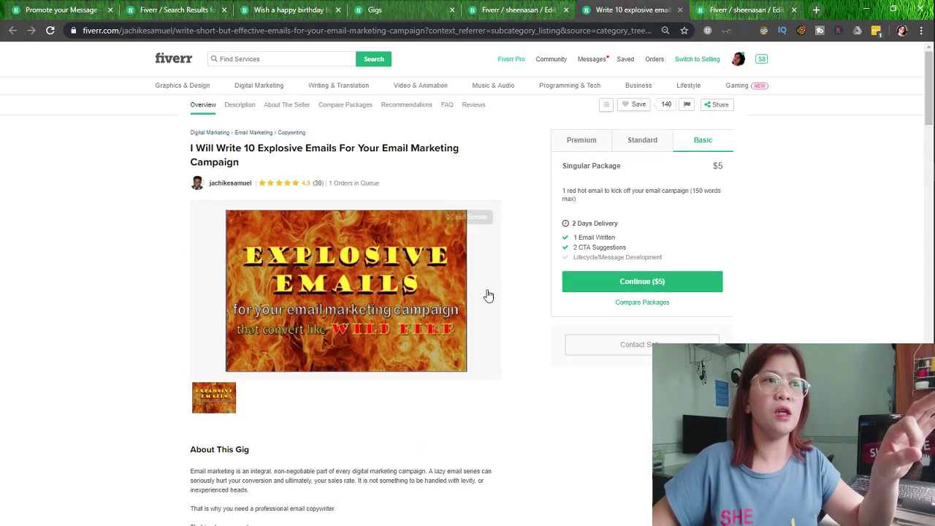
left_click(553, 10)
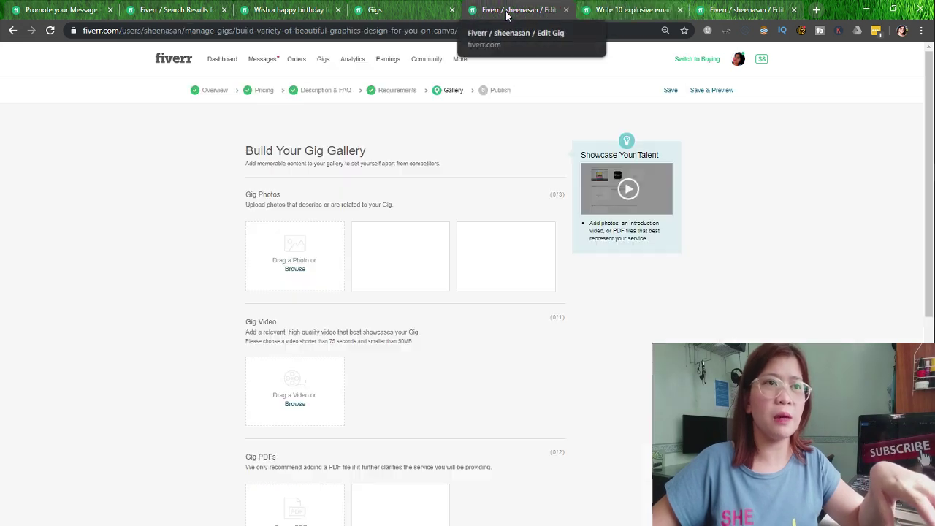
Upload "Canva cover (4)" from the fiverr tutorial folder as the primary gig photo
mouse_move(323, 273)
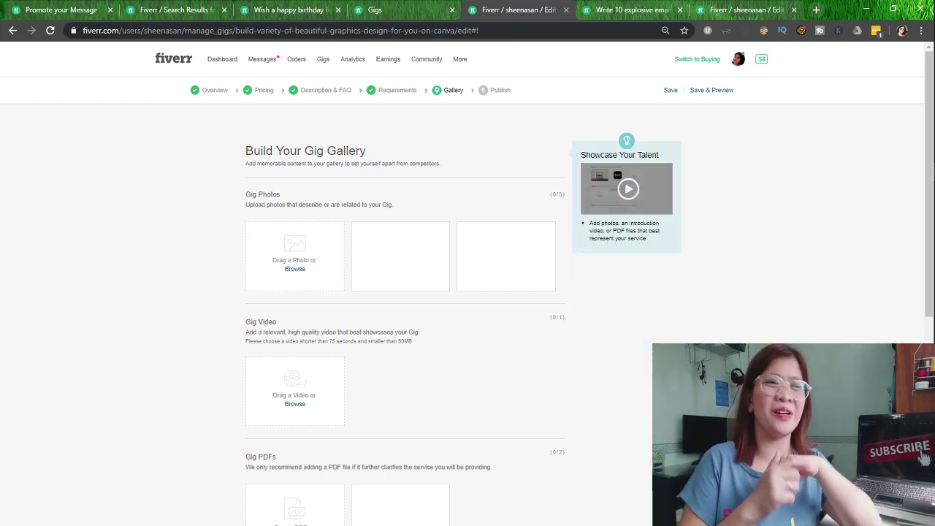
left_click(295, 269)
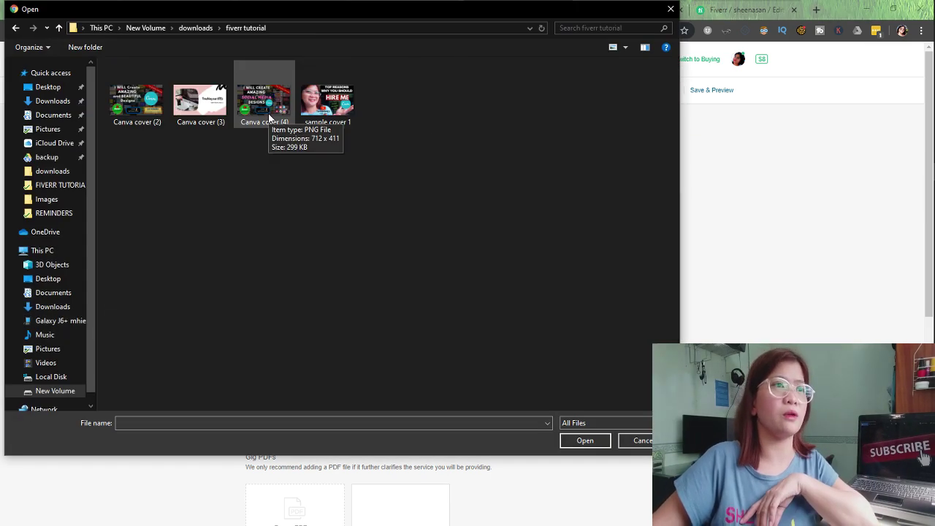
left_click(267, 126)
left_click(585, 441)
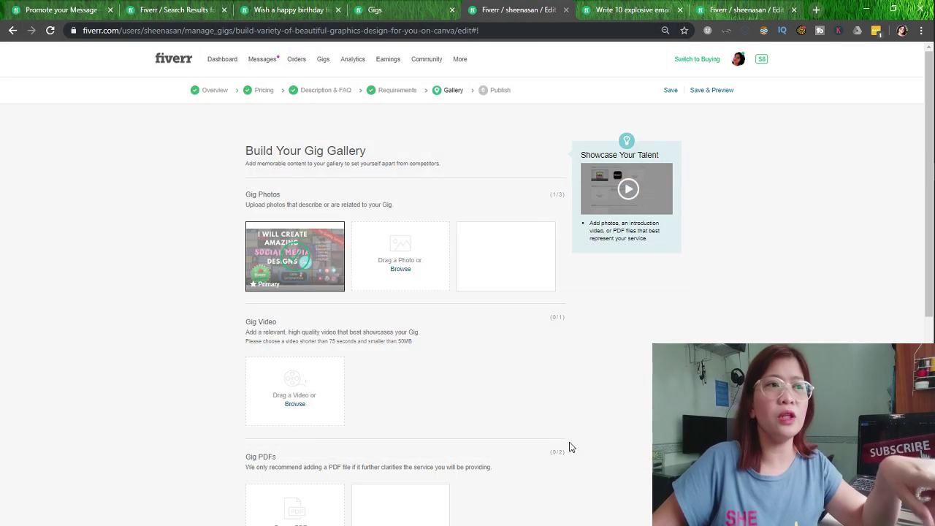
Upload "sample cover 1" as the second gig photo and "Canva cover (3)" as the third
left_click(407, 274)
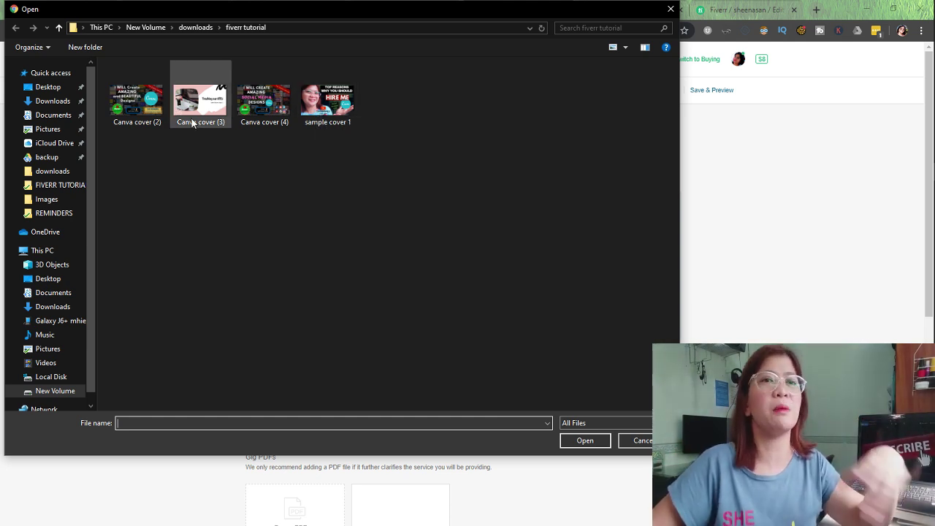
left_click(337, 112)
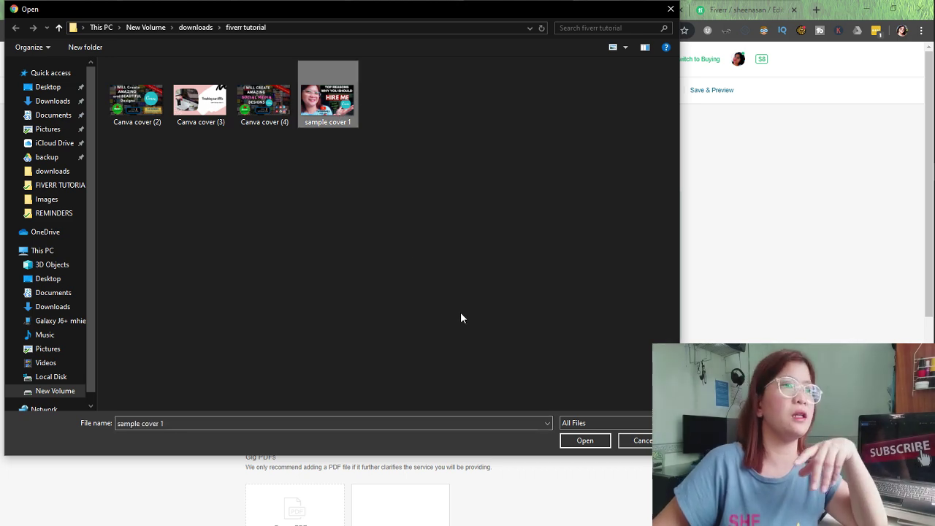
left_click(587, 442)
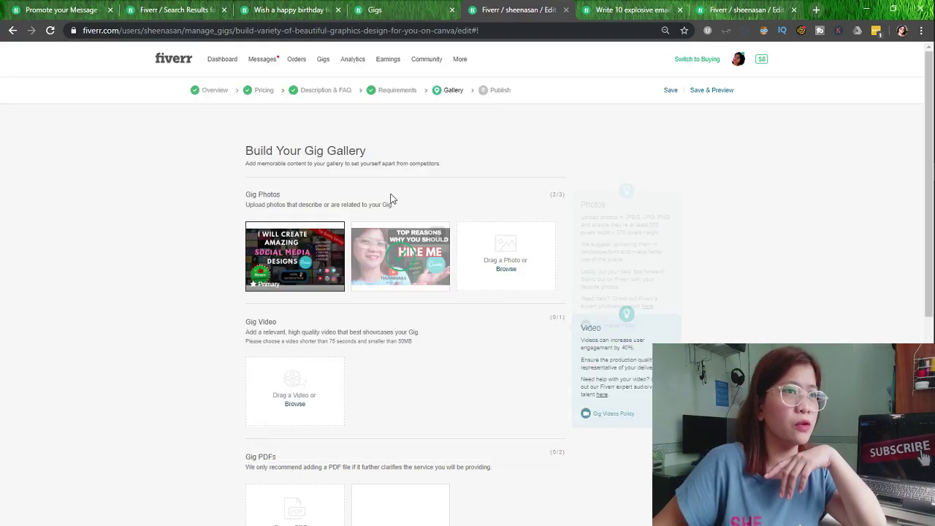
left_click(502, 275)
left_click(213, 99)
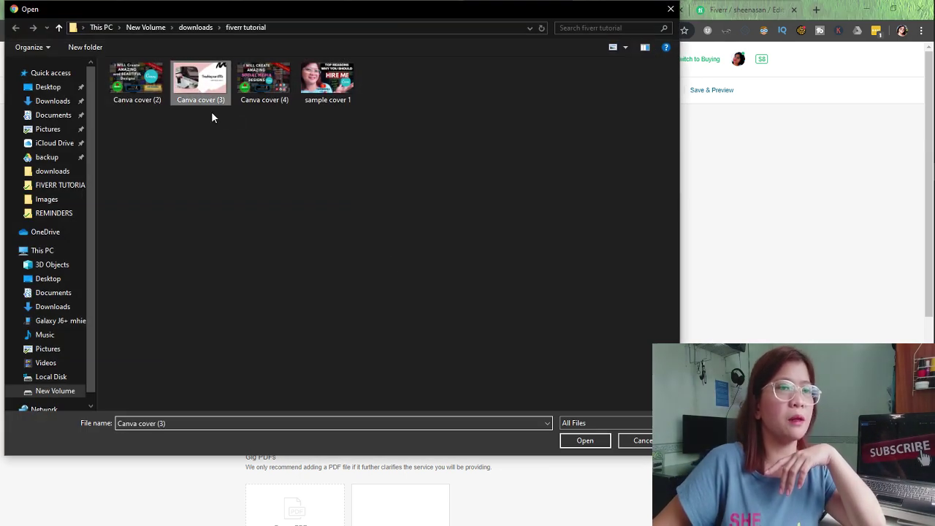
left_click(598, 442)
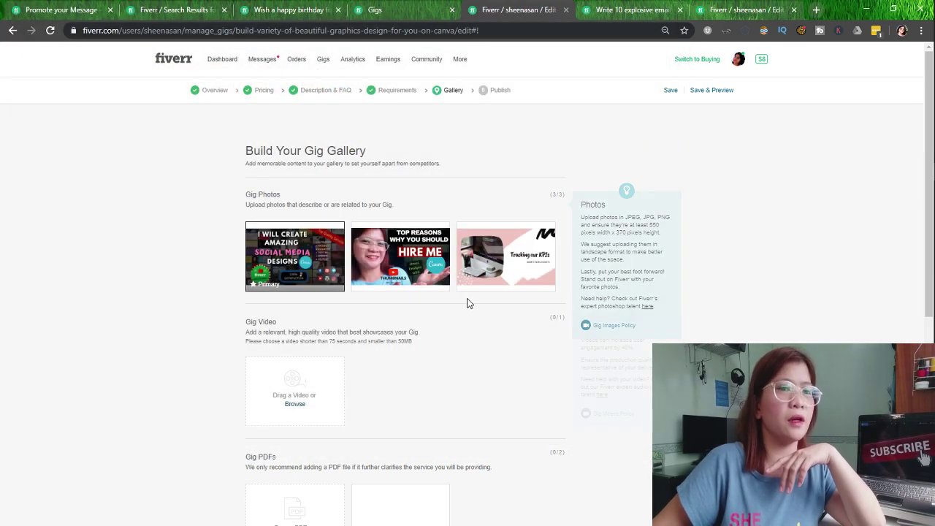
Review the gig photo, video and PDF sections, and save the gallery to continue to publishing
mouse_move(485, 252)
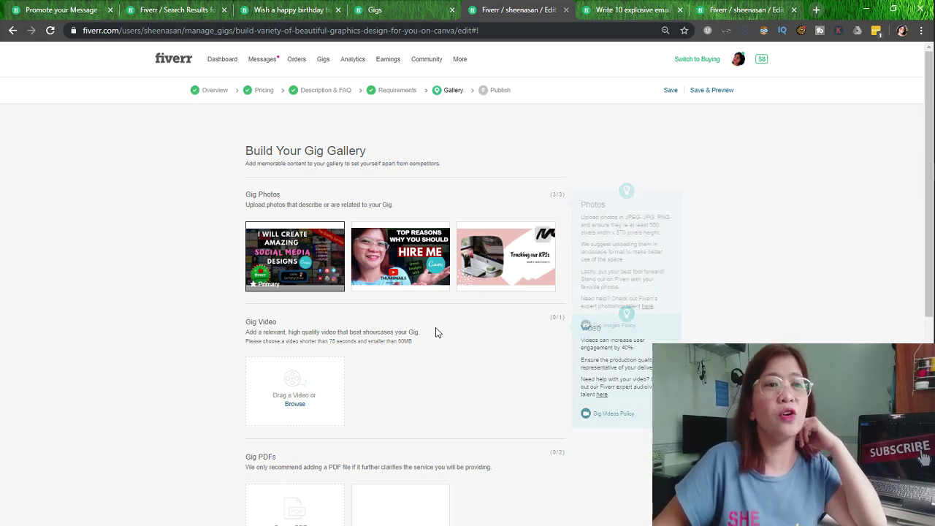
scroll(434, 334, "down", 2)
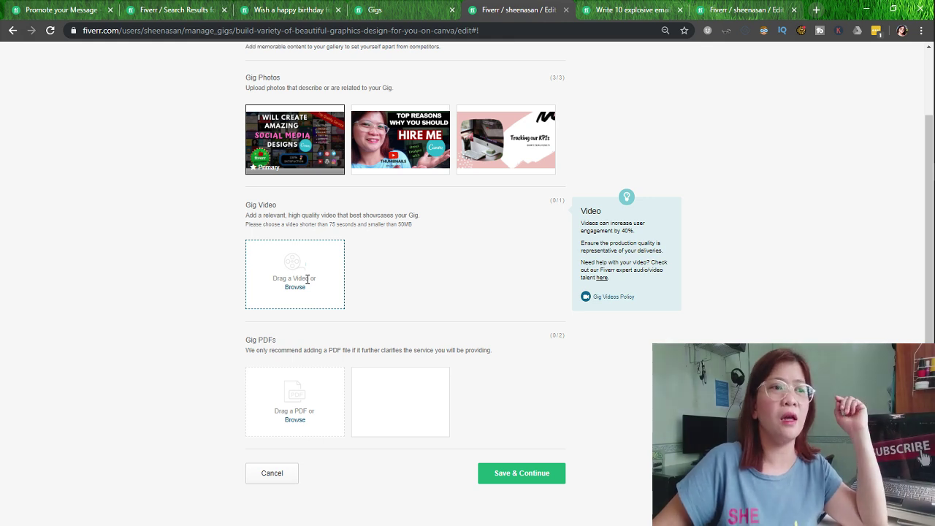
scroll(300, 384, "down", 1)
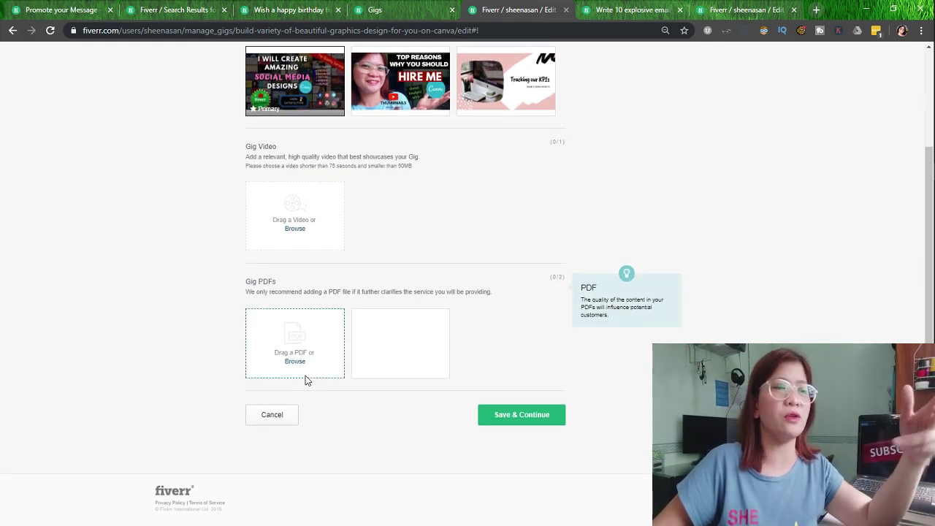
scroll(468, 271, "up", 3)
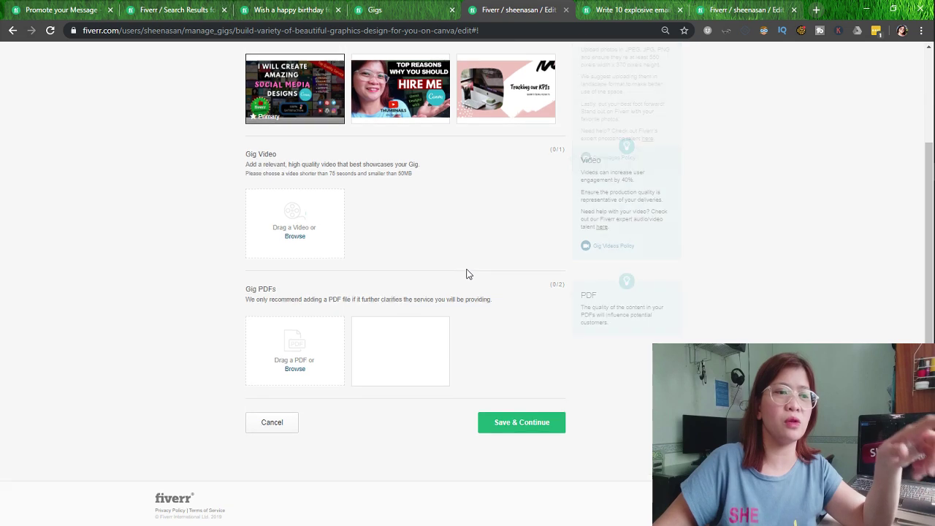
scroll(448, 307, "down", 1)
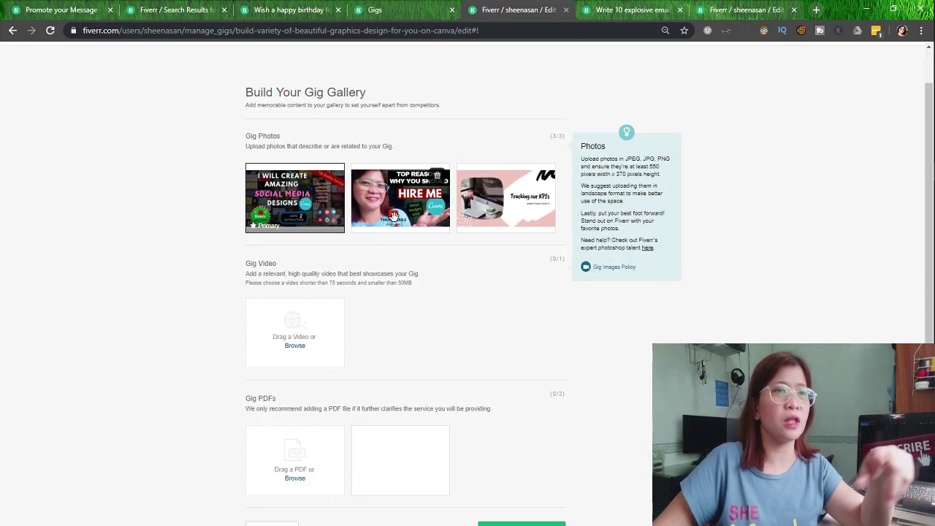
scroll(507, 378, "down", 2)
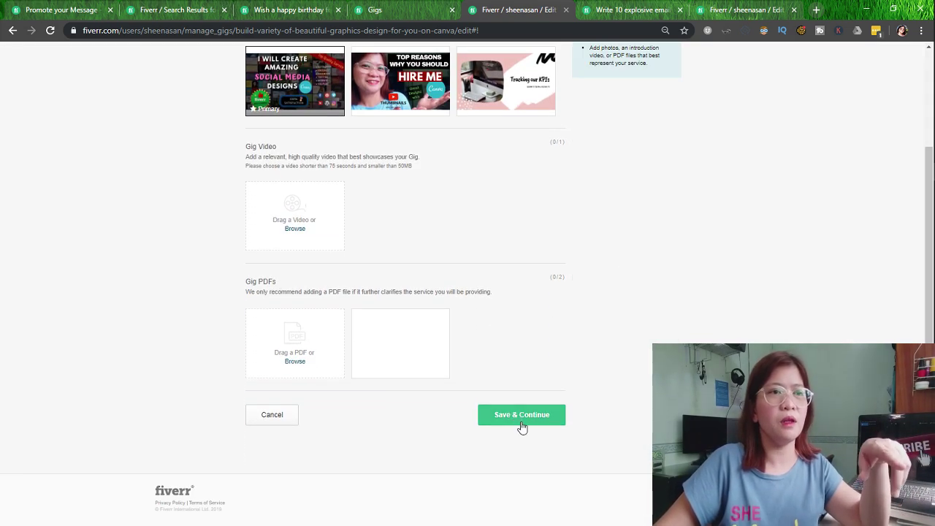
left_click(524, 420)
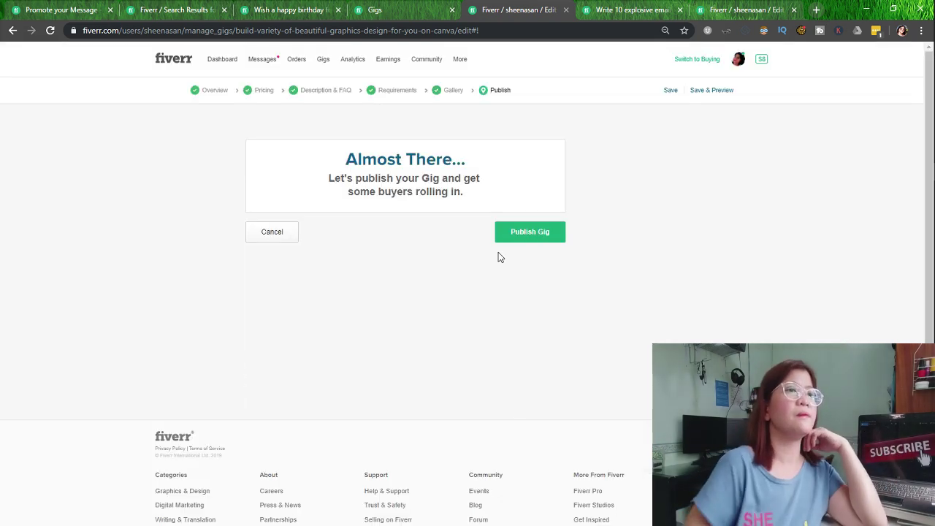
Publish the Canva graphics design gig
scroll(497, 270, "down", 1)
scroll(429, 203, "up", 1)
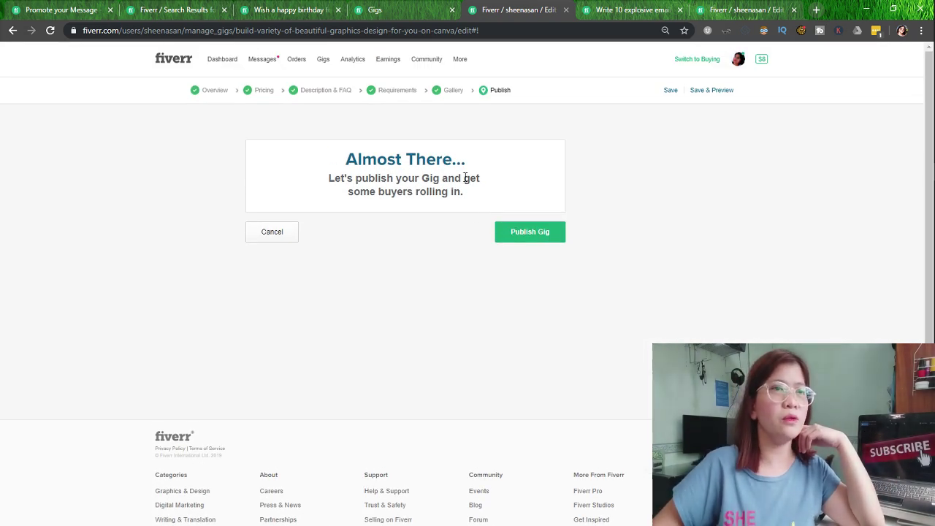
left_click(520, 233)
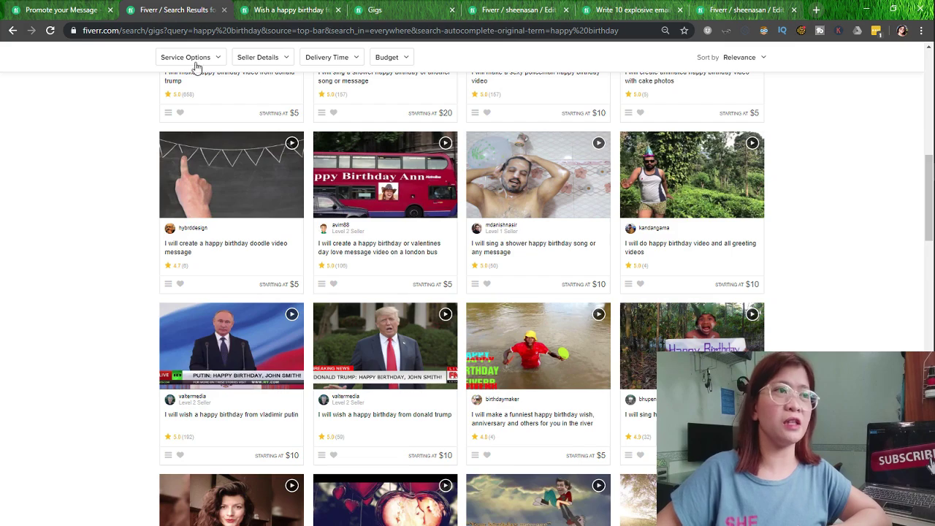
Search Fiverr for "remove background from image" in place of "happy birthday" and look over the first gigs
scroll(219, 73, "up", 8)
triple_click(277, 66)
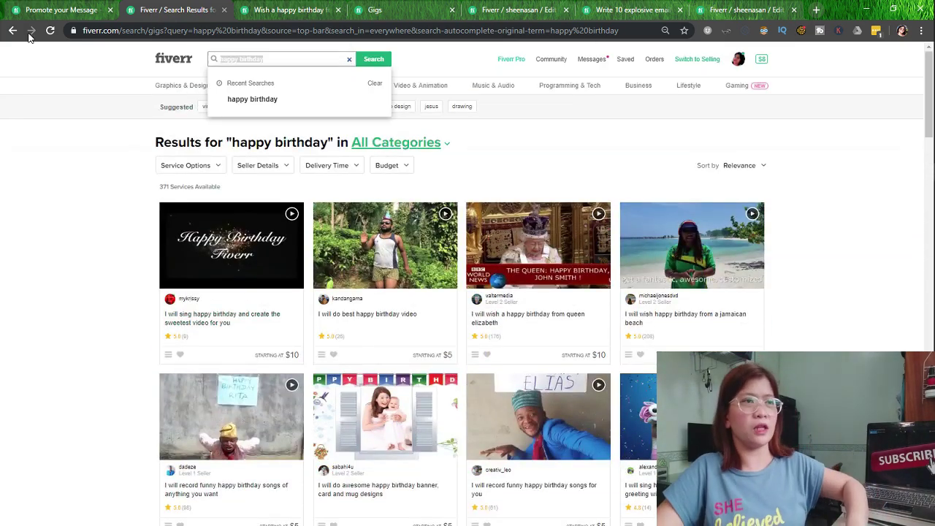
type("remove backgroun")
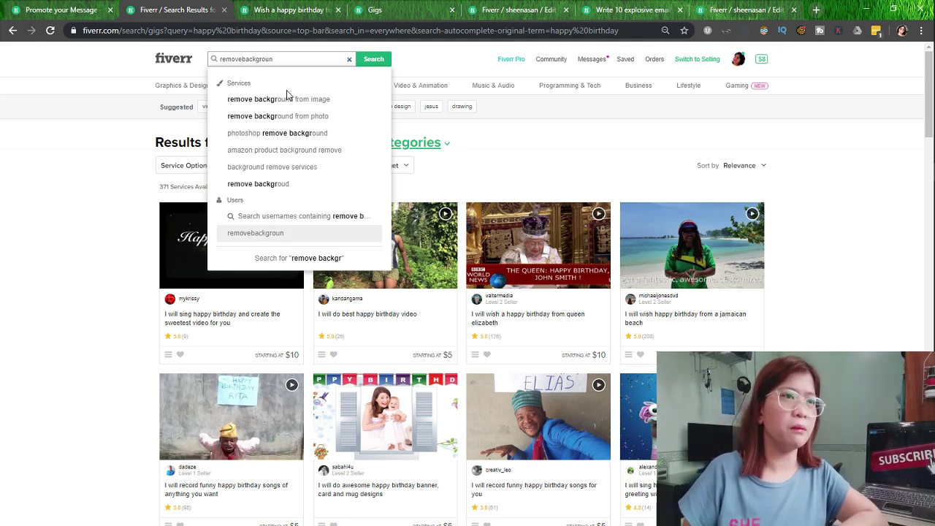
left_click(288, 99)
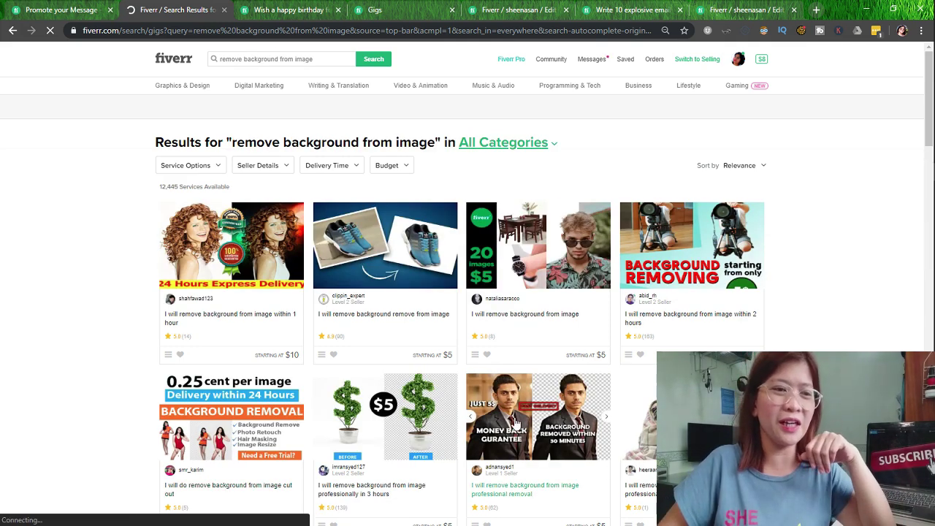
scroll(533, 412, "down", 1)
scroll(533, 412, "down", 1)
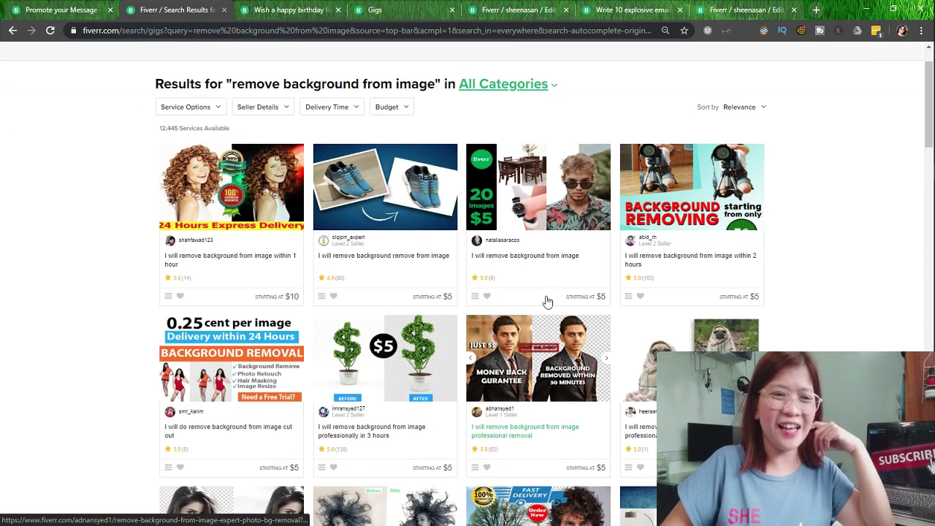
Open the remove.bg website in a new browser tab and look over its photo upload section and sample images
left_click(818, 10)
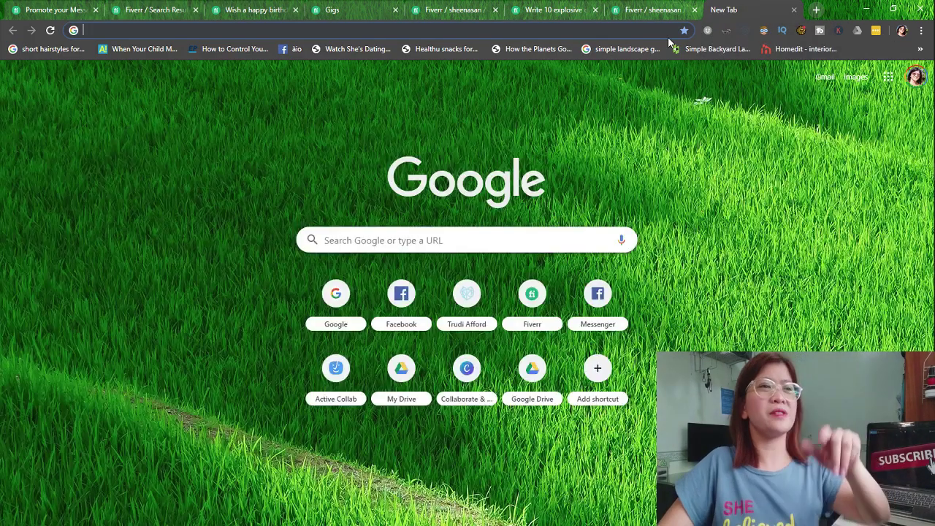
type("remoiv")
key("BackSpace")
key("BackSpace")
type("ve")
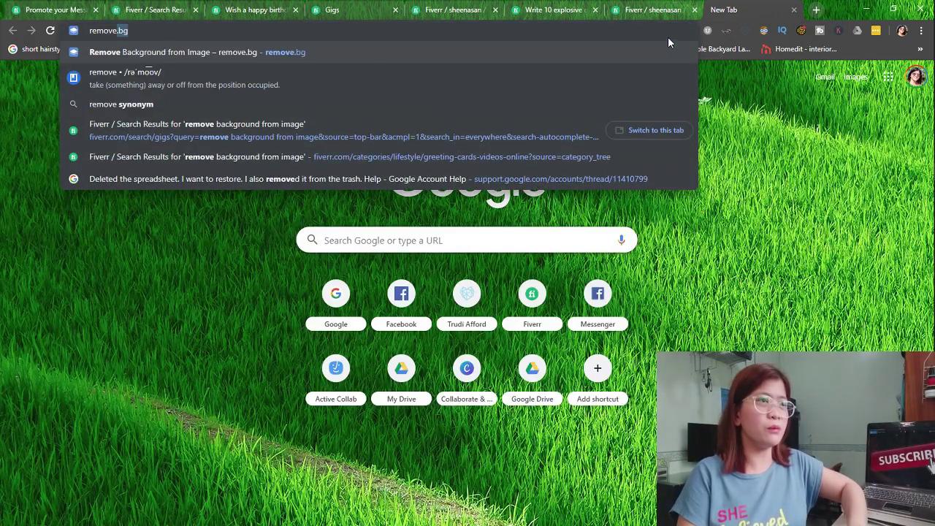
key("Return")
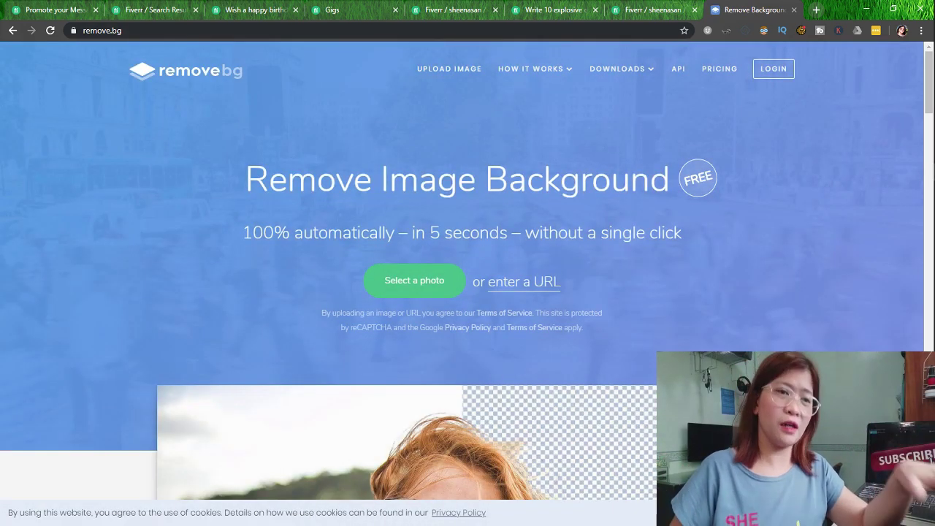
scroll(601, 236, "down", 2)
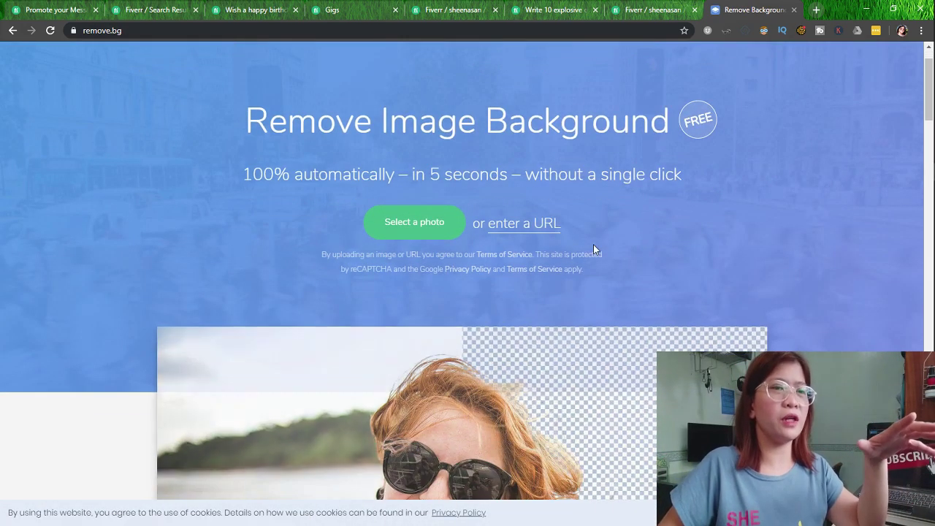
scroll(576, 252, "down", 1)
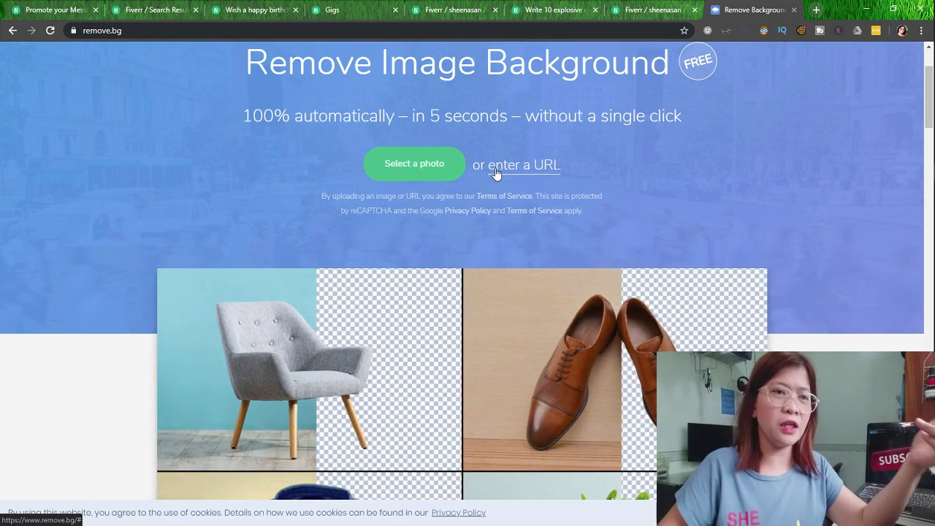
Upload the "remove tagyawat" photo from the downloads folder to remove its background, and view the cutout beside the original
left_click(404, 165)
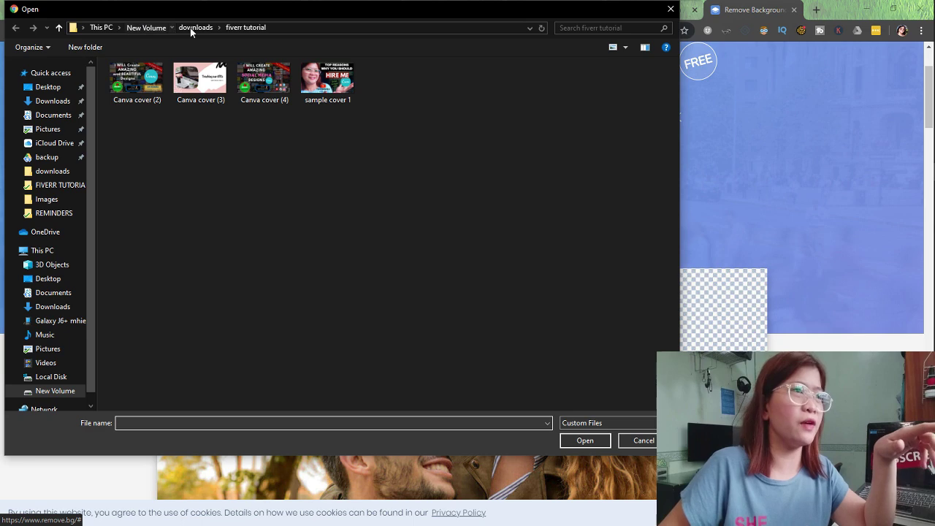
left_click(194, 28)
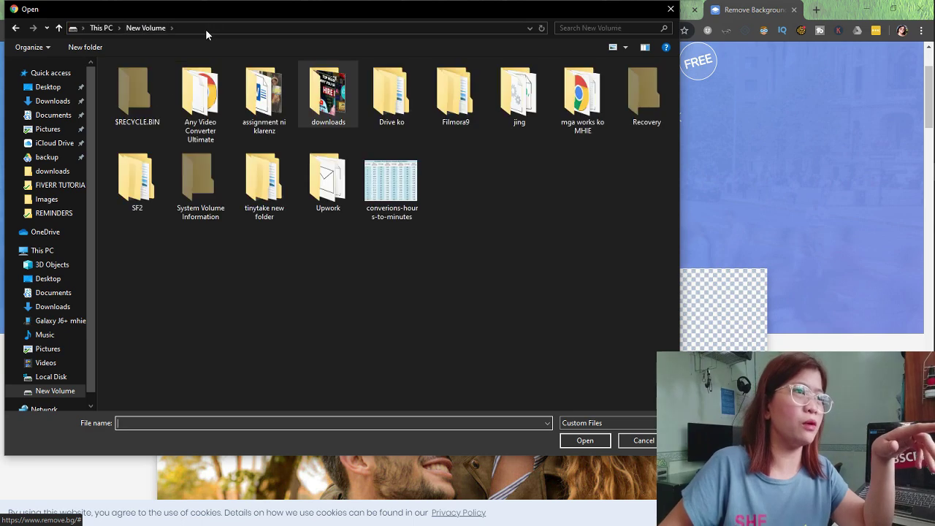
double_click(330, 111)
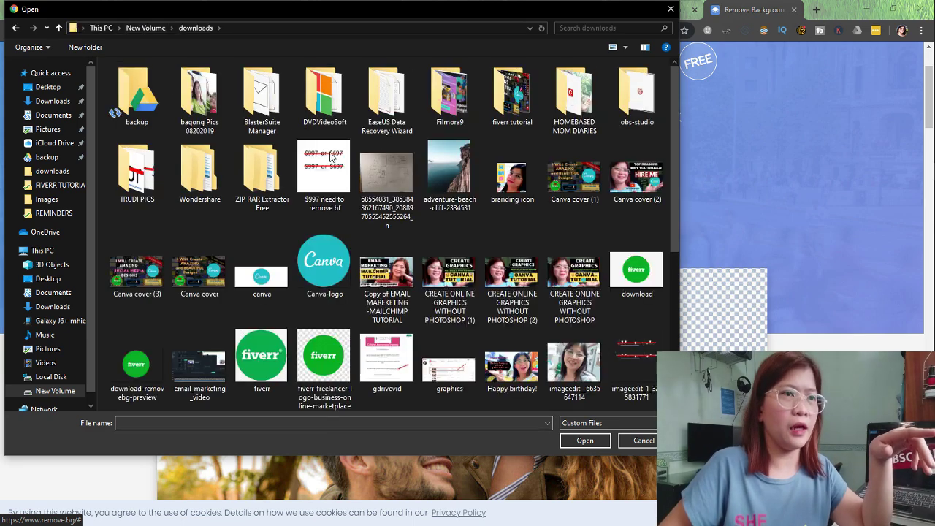
scroll(400, 299, "down", 3)
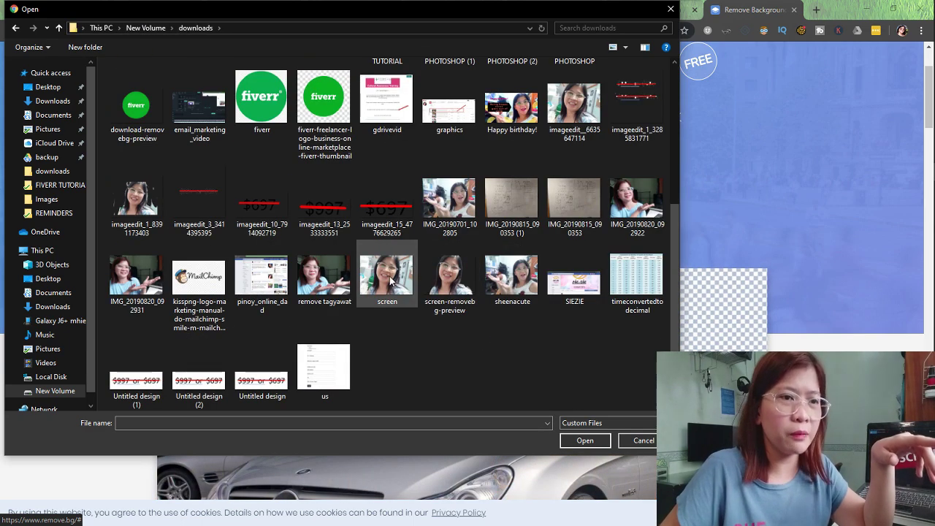
left_click(311, 288)
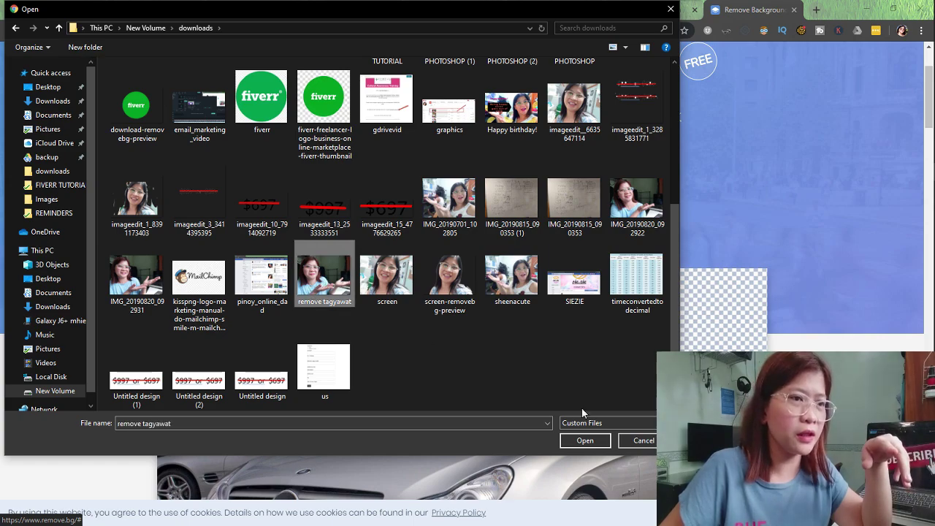
left_click(586, 441)
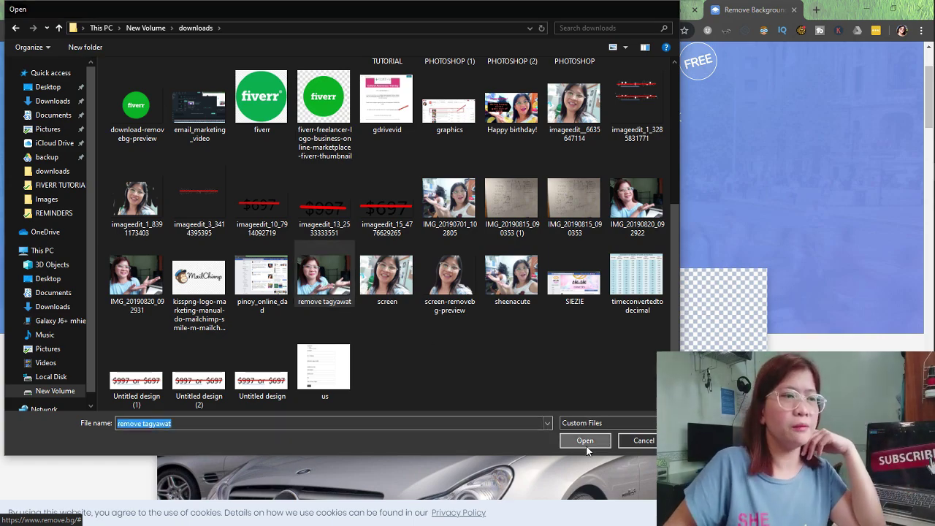
scroll(578, 446, "up", 3)
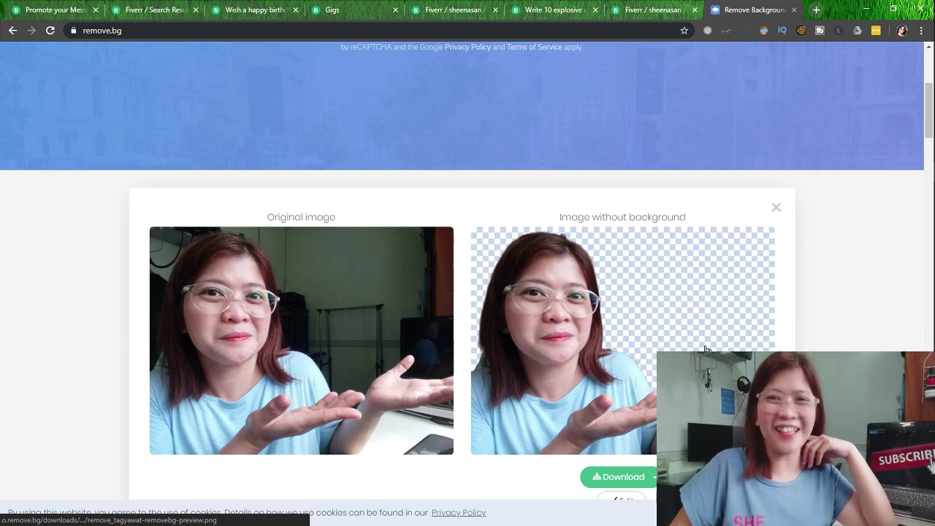
scroll(706, 349, "down", 2)
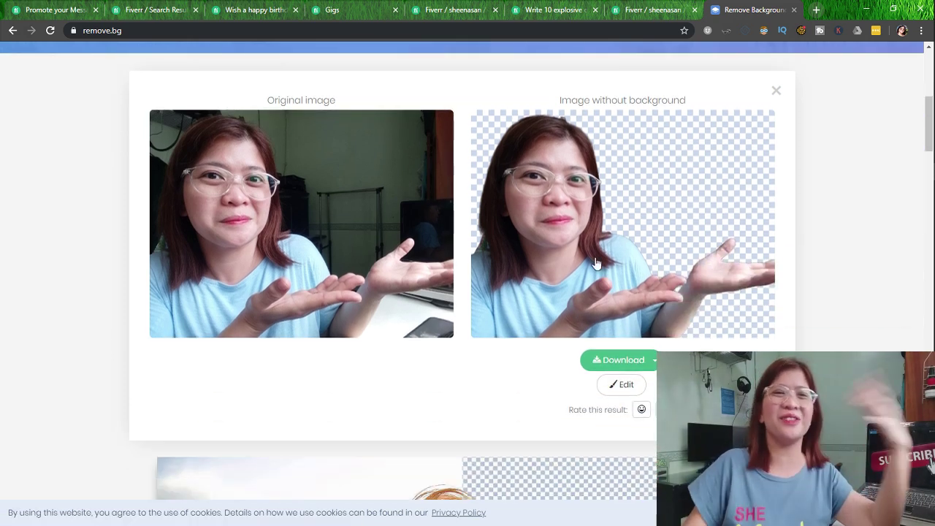
Look through more of the background removal gigs on Fiverr, and return to the processed photo on remove.bg
left_click(175, 11)
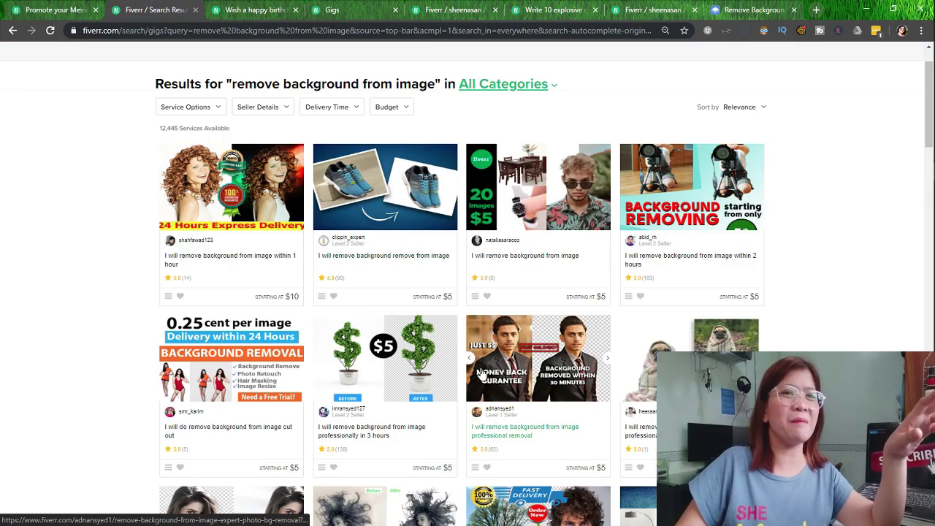
scroll(482, 328, "down", 3)
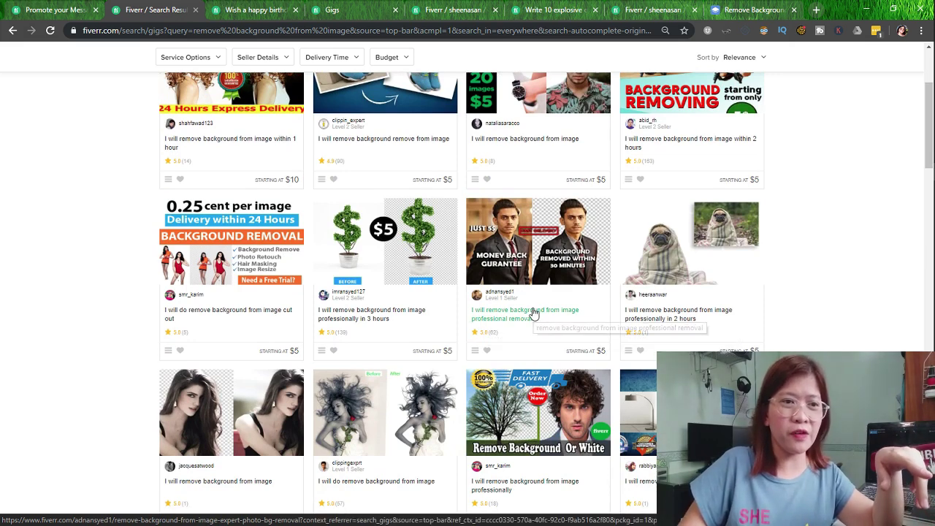
scroll(541, 333, "down", 2)
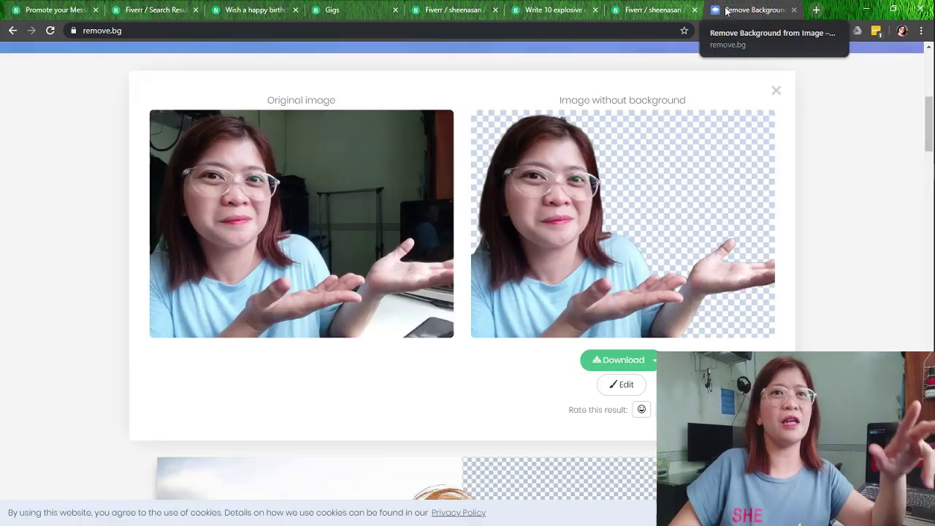
left_click(752, 9)
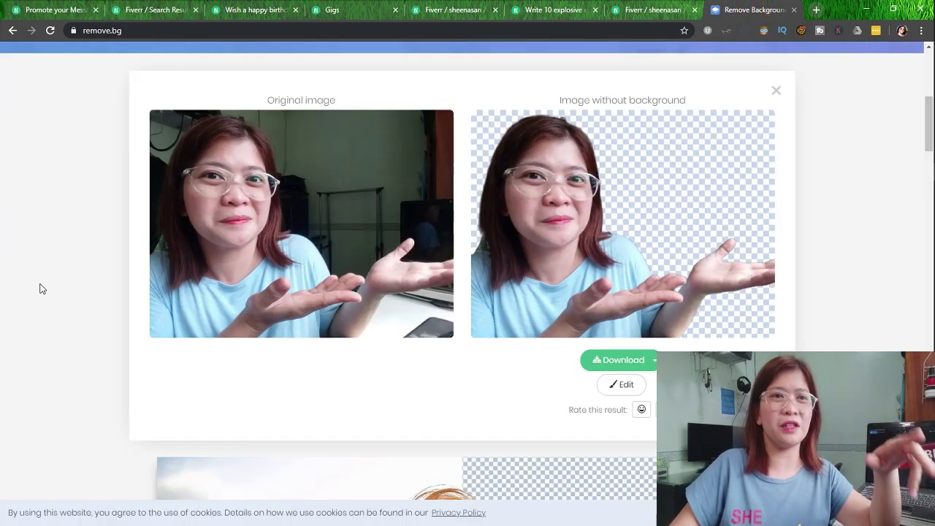